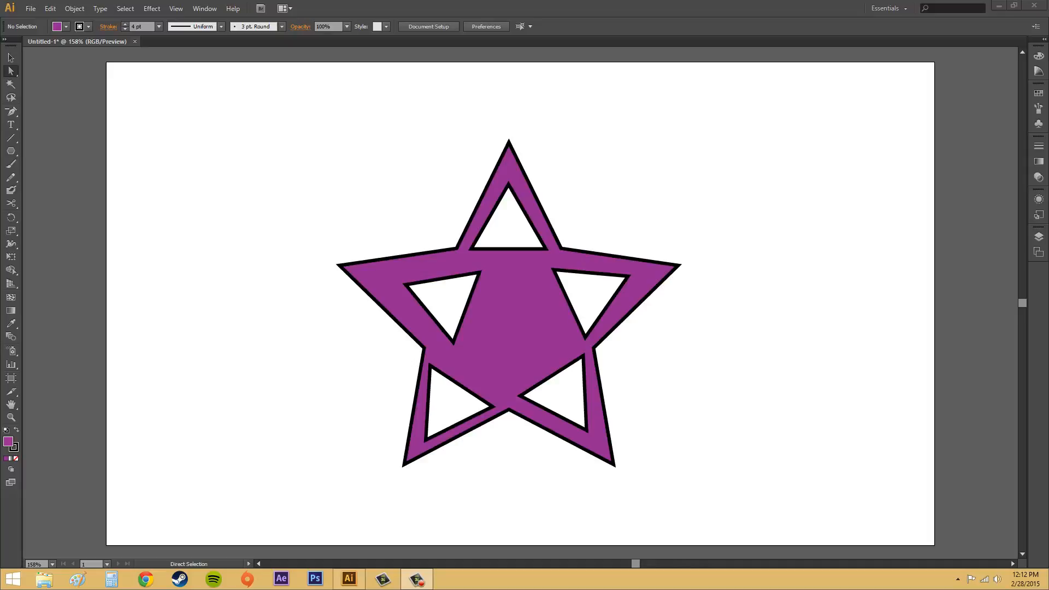
Step: Select the existing star compound path and delete it
click(441, 248)
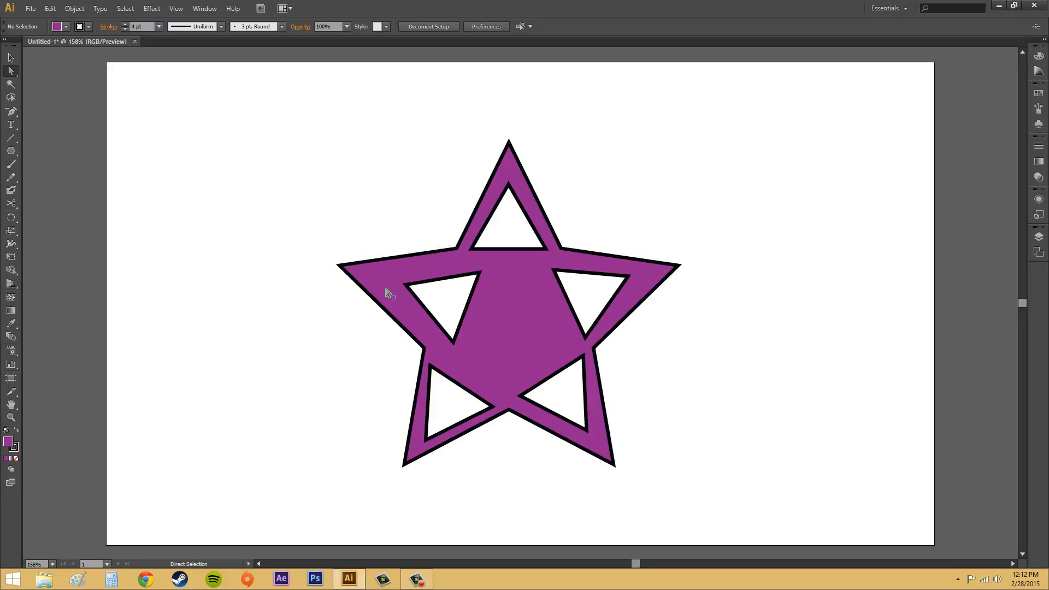
click(412, 262)
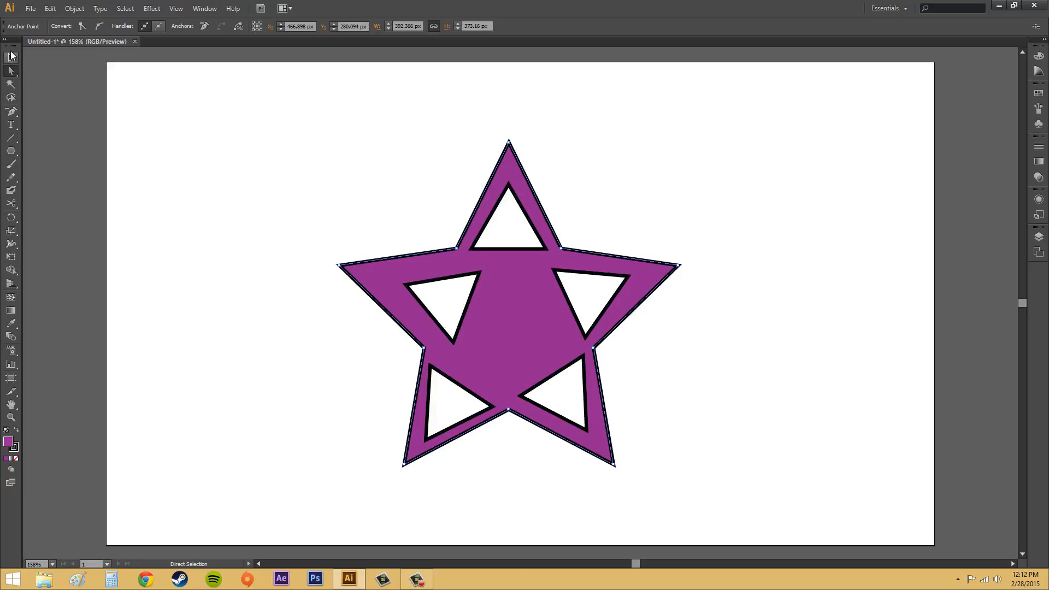
click(501, 275)
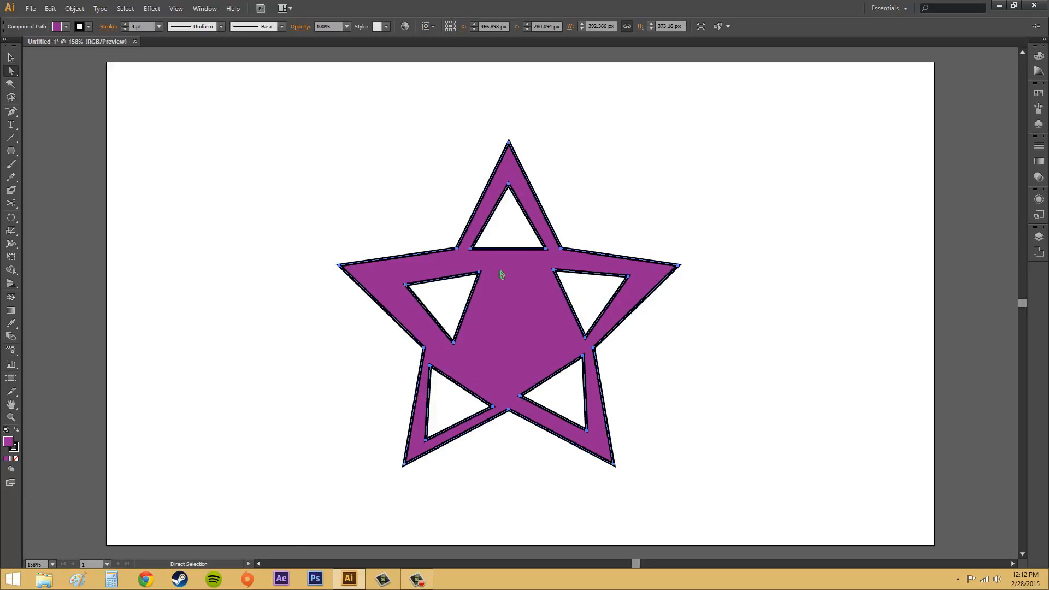
click(781, 292)
click(519, 300)
mouse_move(521, 307)
mouse_down()
mouse_move(728, 229)
mouse_move(486, 289)
mouse_move(509, 237)
mouse_move(508, 283)
mouse_move(521, 307)
mouse_move(515, 296)
mouse_up()
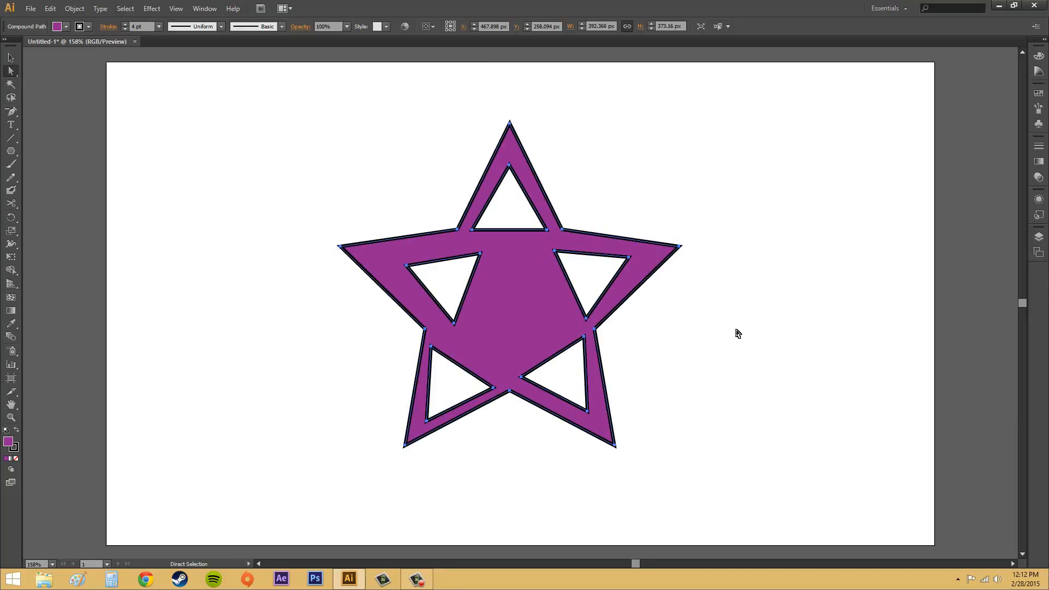
key(Delete)
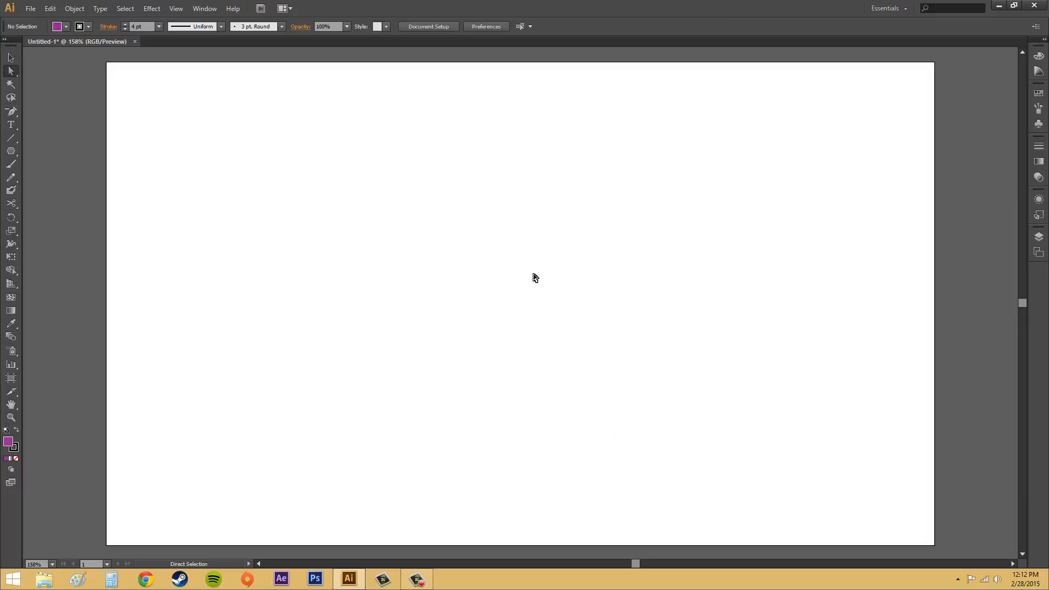
Step: Draw a purple rectangle about 577 by 342 px across the middle of the artboard
drag(10, 151, 67, 150)
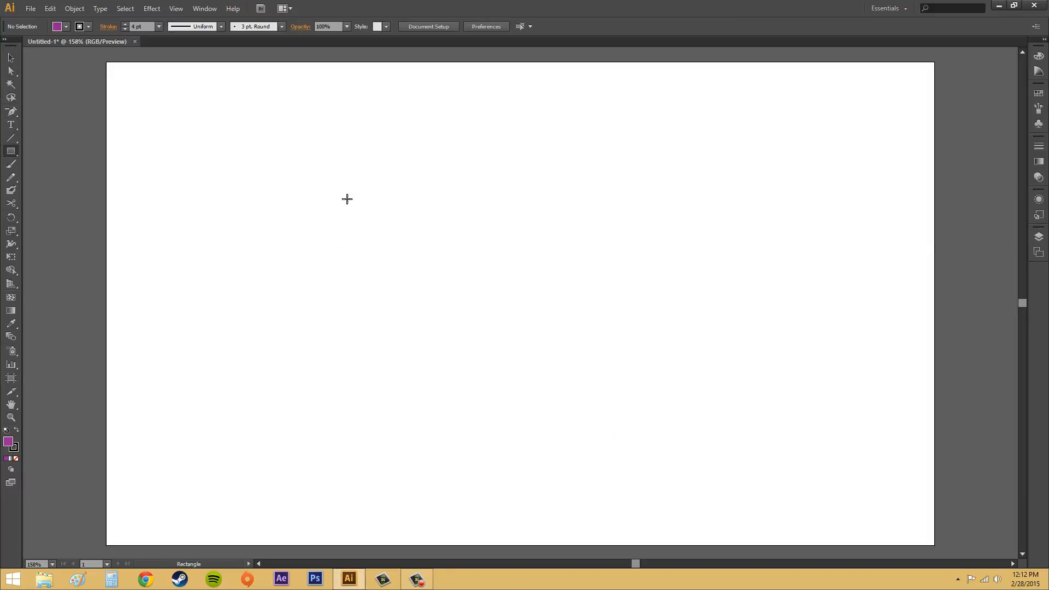
mouse_move(272, 144)
mouse_down()
mouse_move(752, 410)
mouse_move(770, 439)
mouse_up()
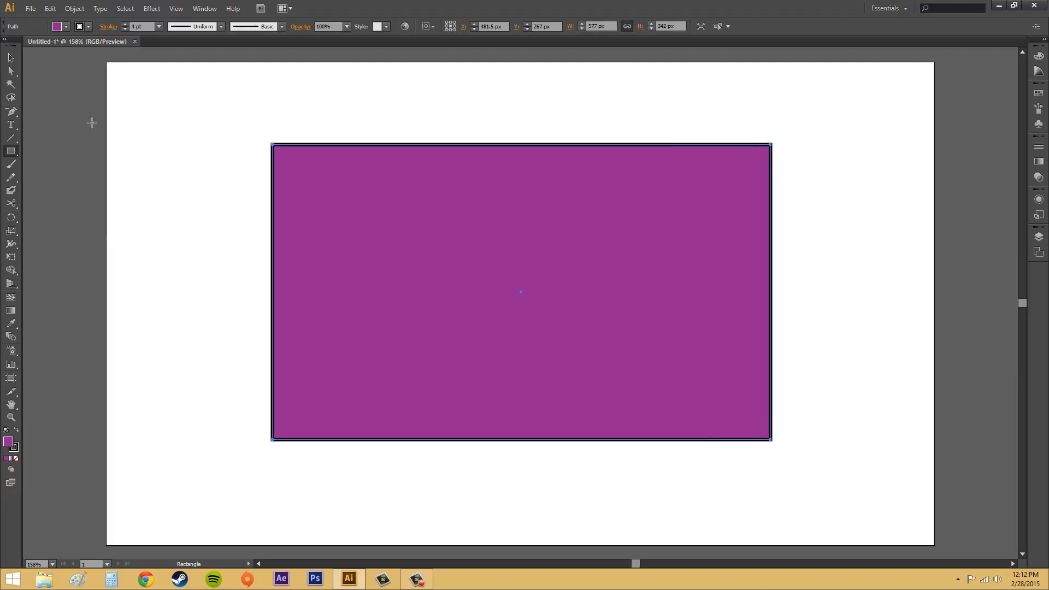
Step: Draw two stars inside the rectangle, one near the upper-left and one near the lower-right corner
drag(11, 153, 59, 200)
drag(337, 200, 378, 227)
drag(685, 345, 712, 383)
Step: Draw three triangles inside the rectangle with the Polygon tool
drag(14, 157, 61, 188)
drag(606, 210, 653, 241)
drag(380, 319, 431, 359)
drag(582, 336, 600, 393)
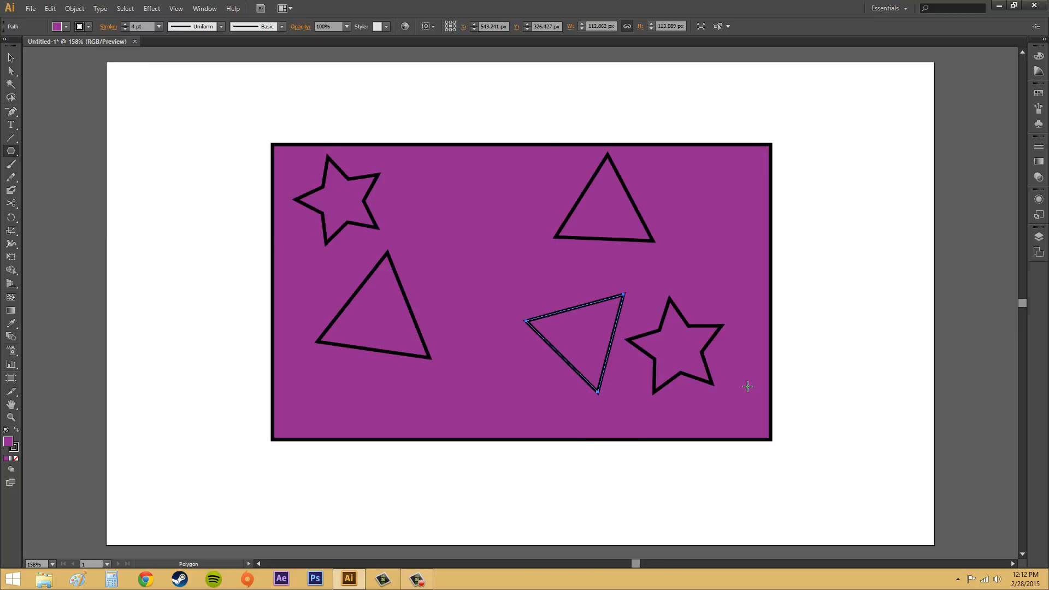
Step: Move the lower middle triangle to the left
click(11, 58)
drag(575, 307, 519, 306)
click(851, 298)
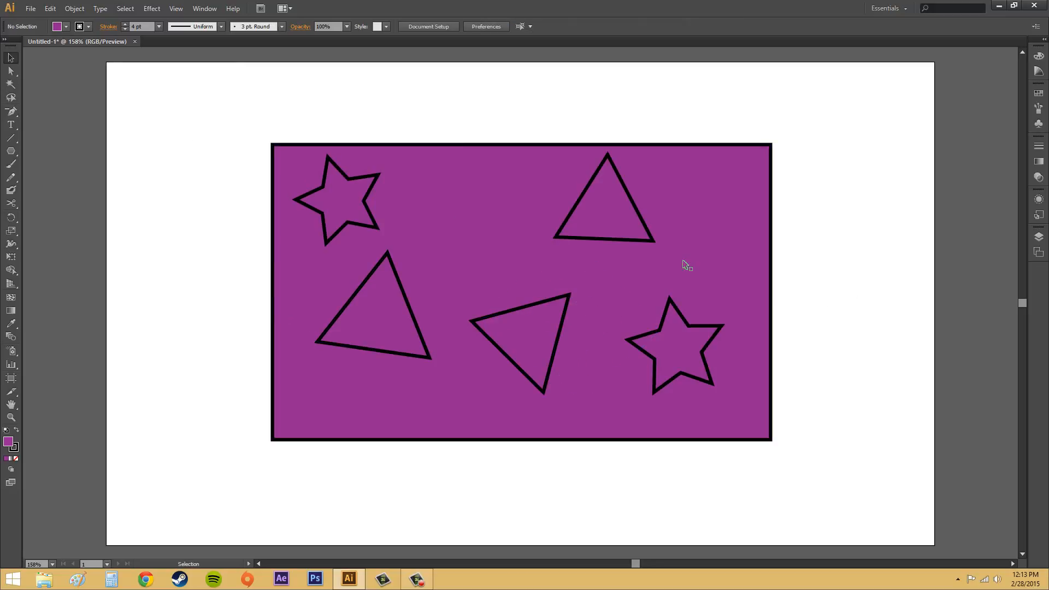
Step: Select the rectangle and all inner shapes and make them a compound path
click(11, 71)
drag(220, 102, 856, 461)
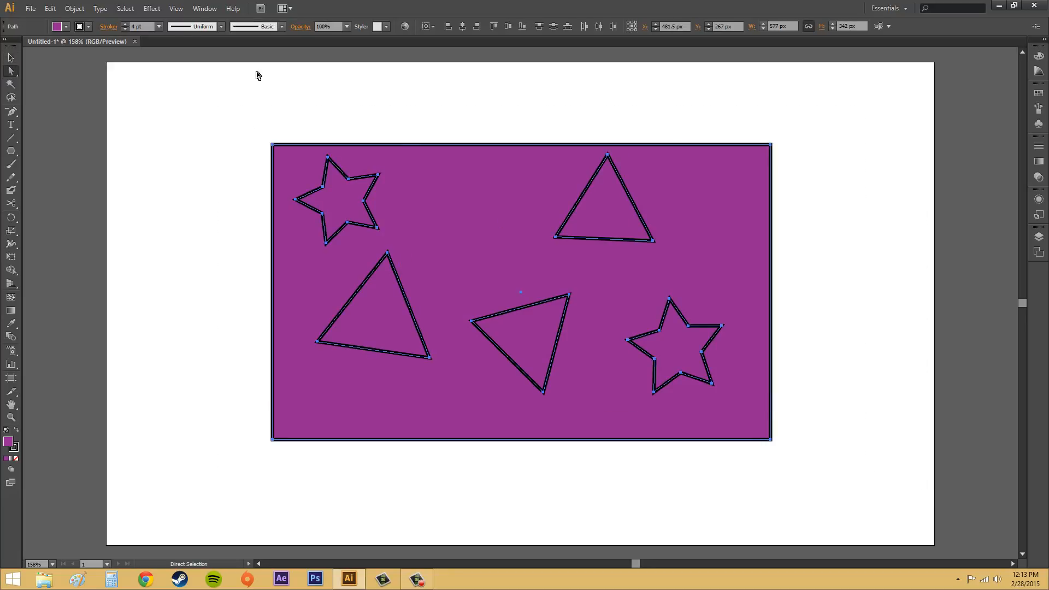
click(74, 8)
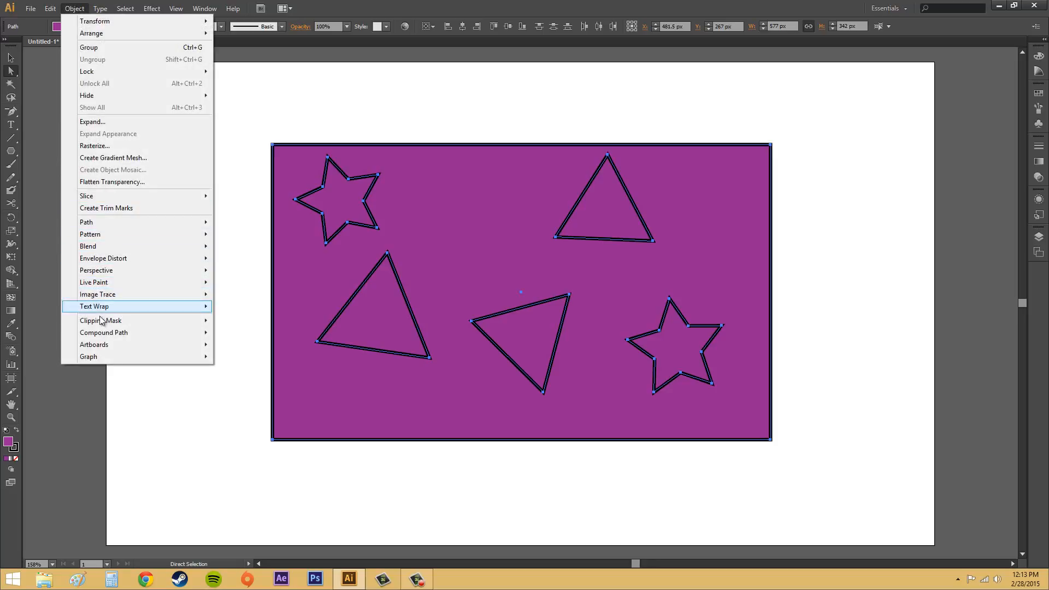
mouse_move(109, 333)
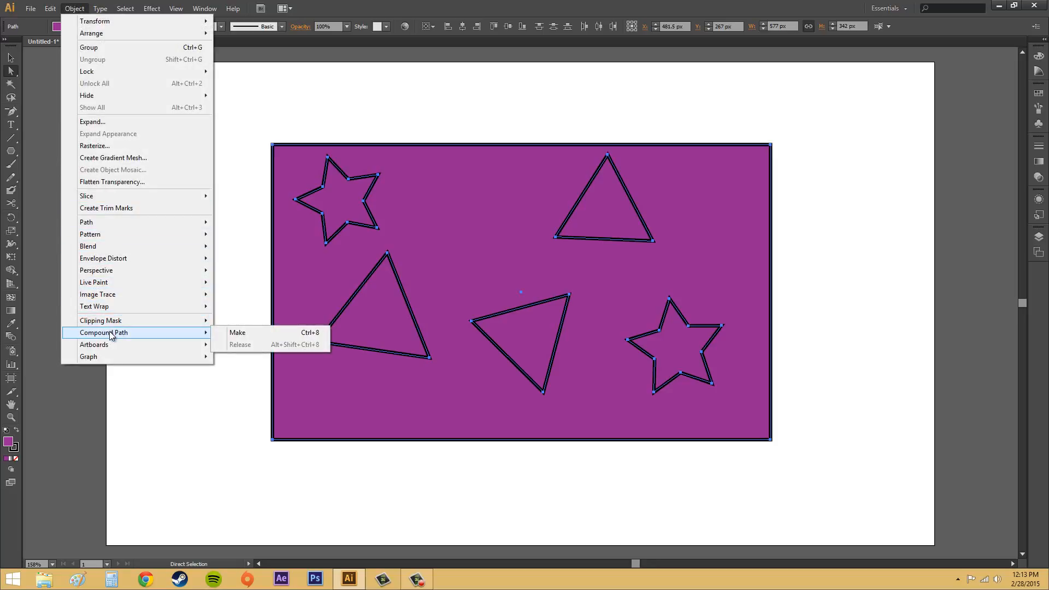
click(270, 334)
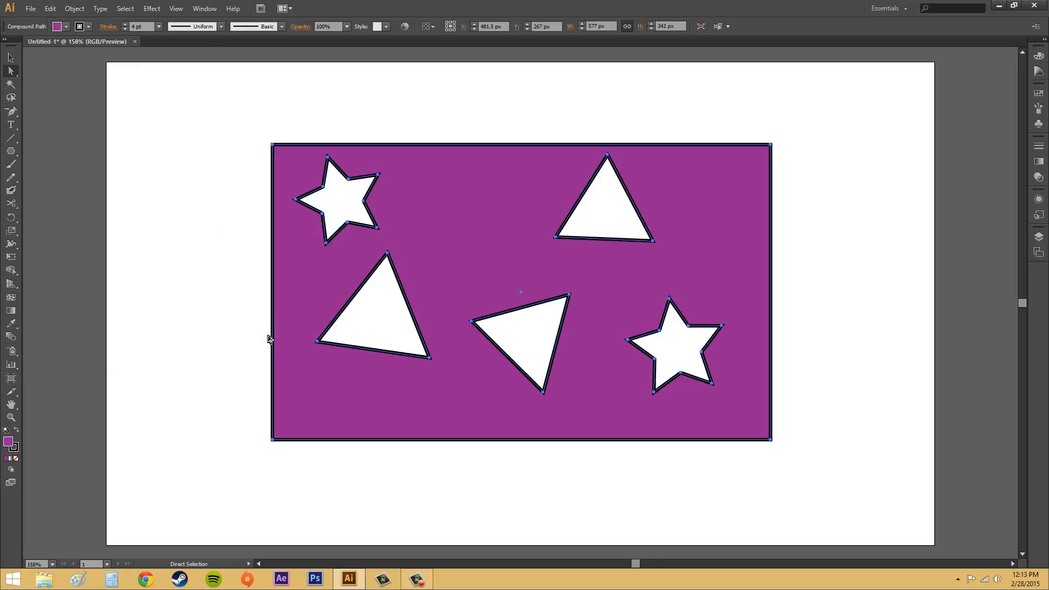
Step: Reposition the compound path slightly on the artboard
click(11, 57)
click(213, 218)
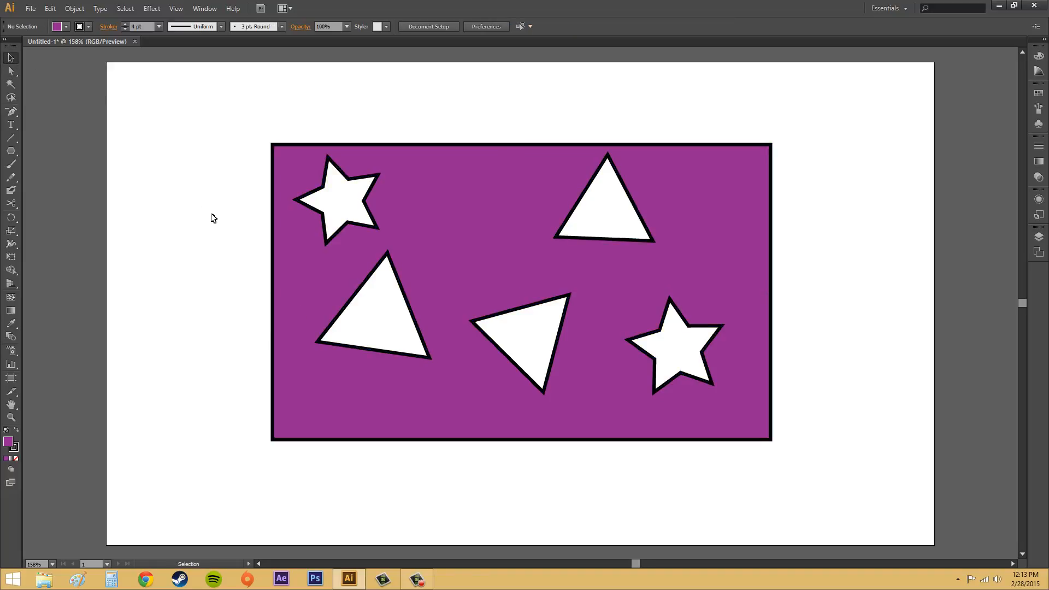
drag(583, 393, 586, 424)
key(ctrl+z)
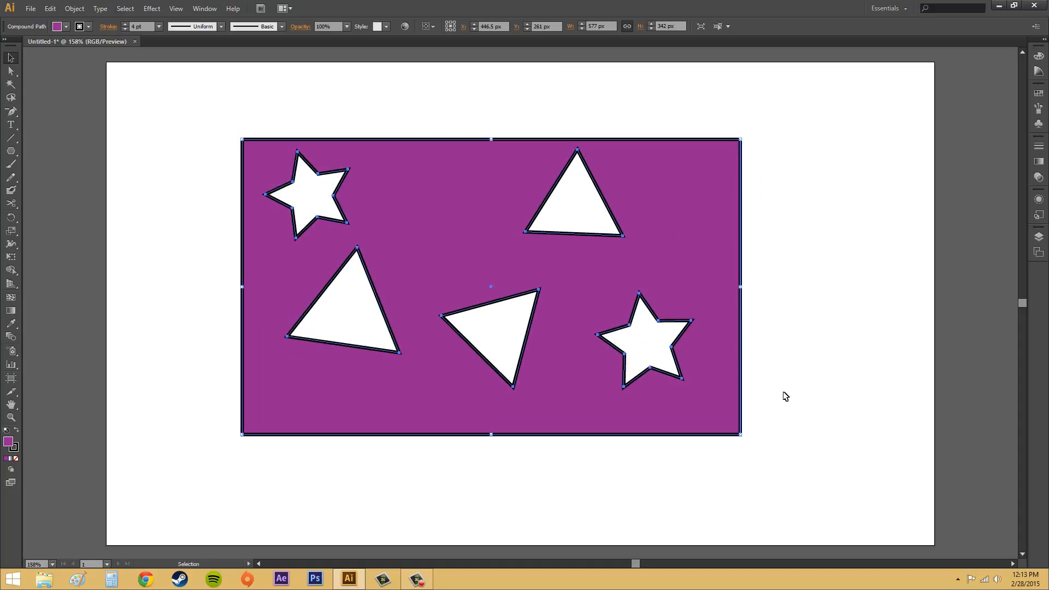
drag(566, 375, 598, 392)
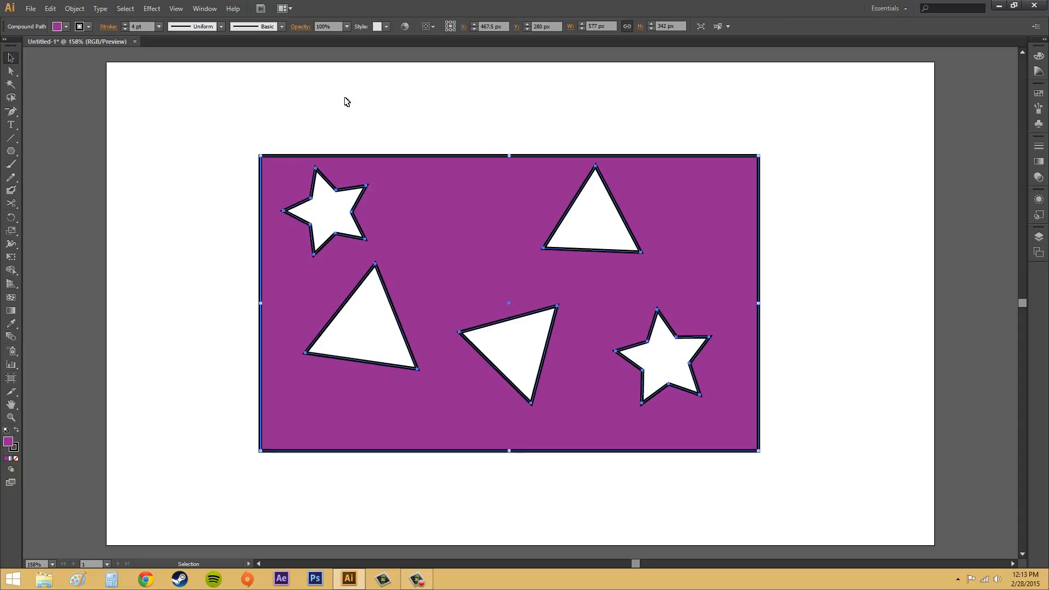
Step: Open the Appearance panel to inspect the compound path
click(195, 12)
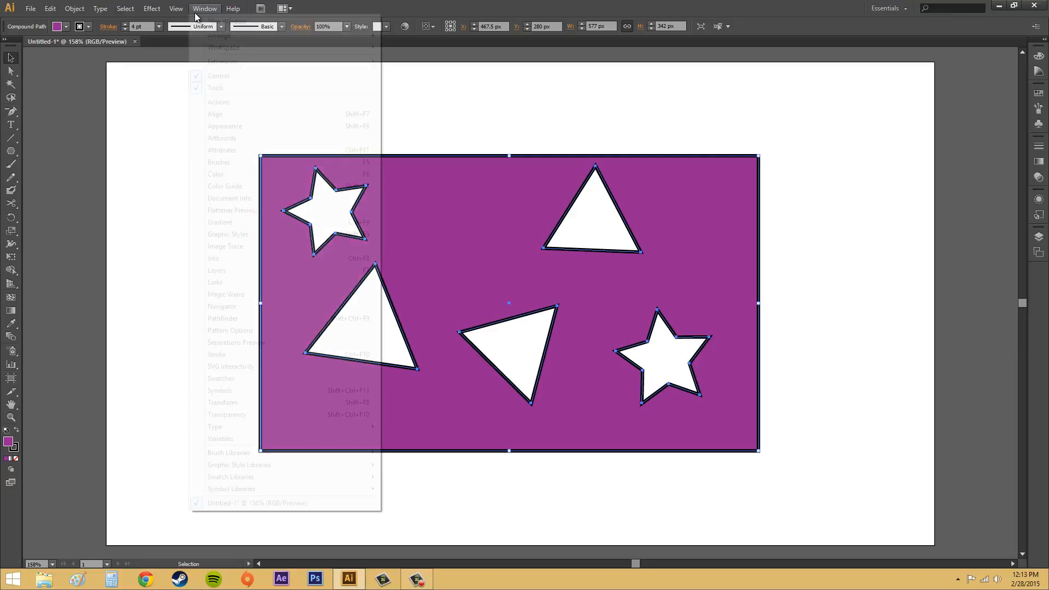
click(224, 127)
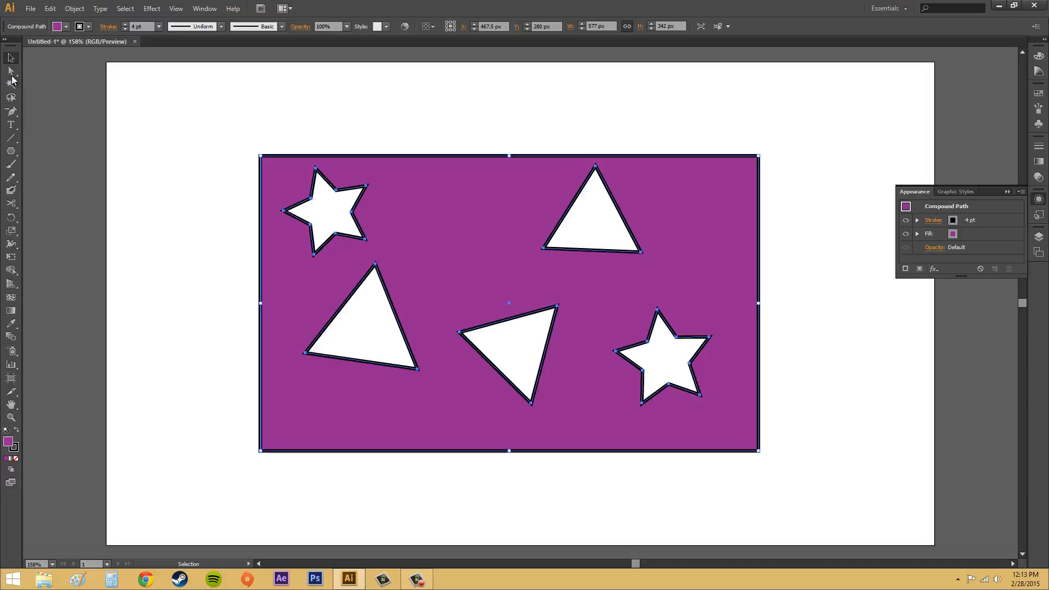
Step: Select the left triangle's path within the compound path and open the Attributes panel
click(11, 72)
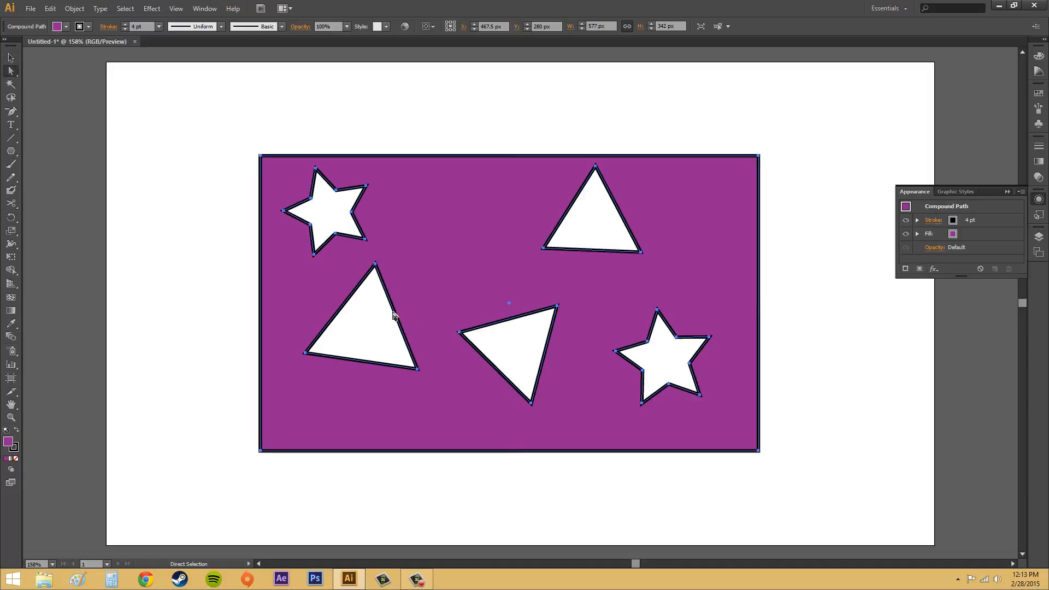
click(215, 264)
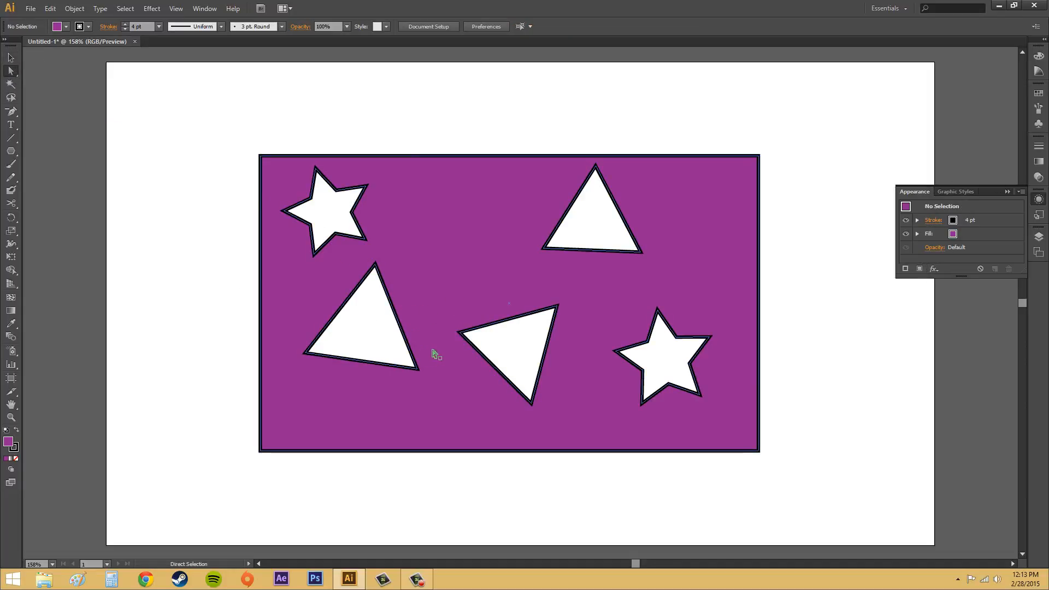
click(400, 323)
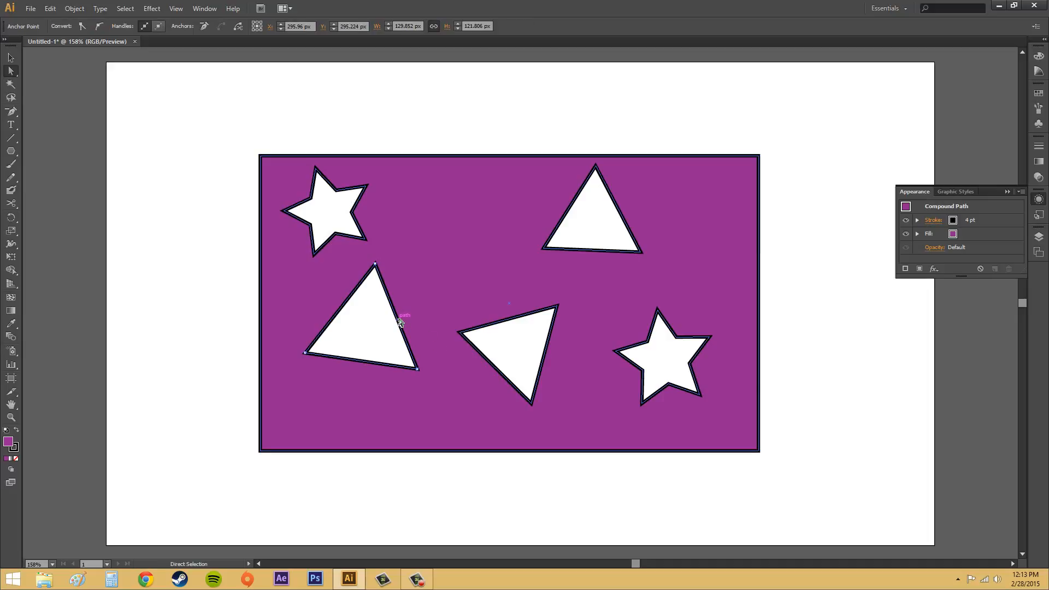
click(205, 8)
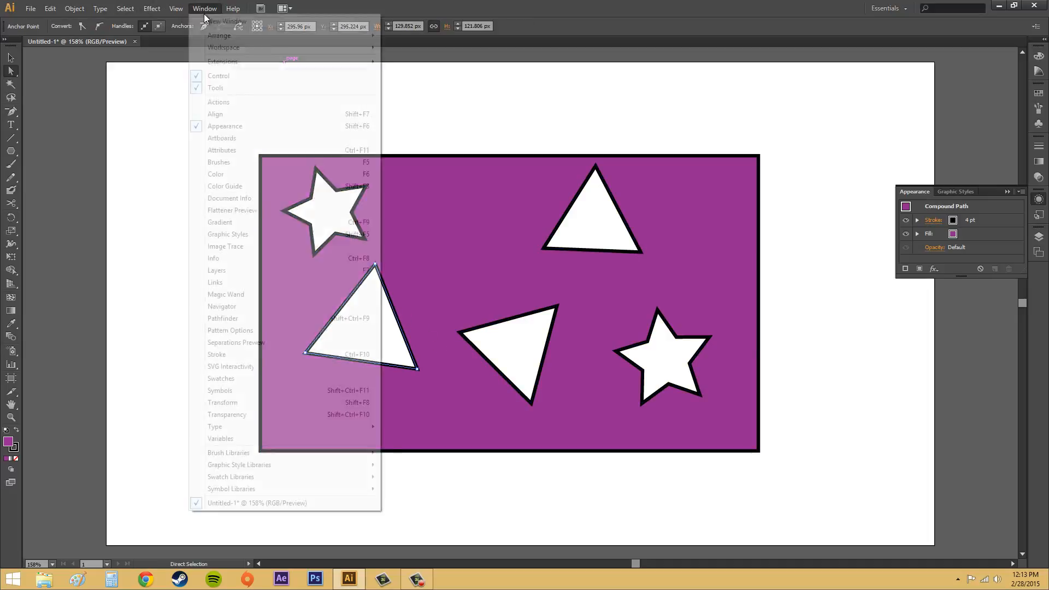
click(233, 150)
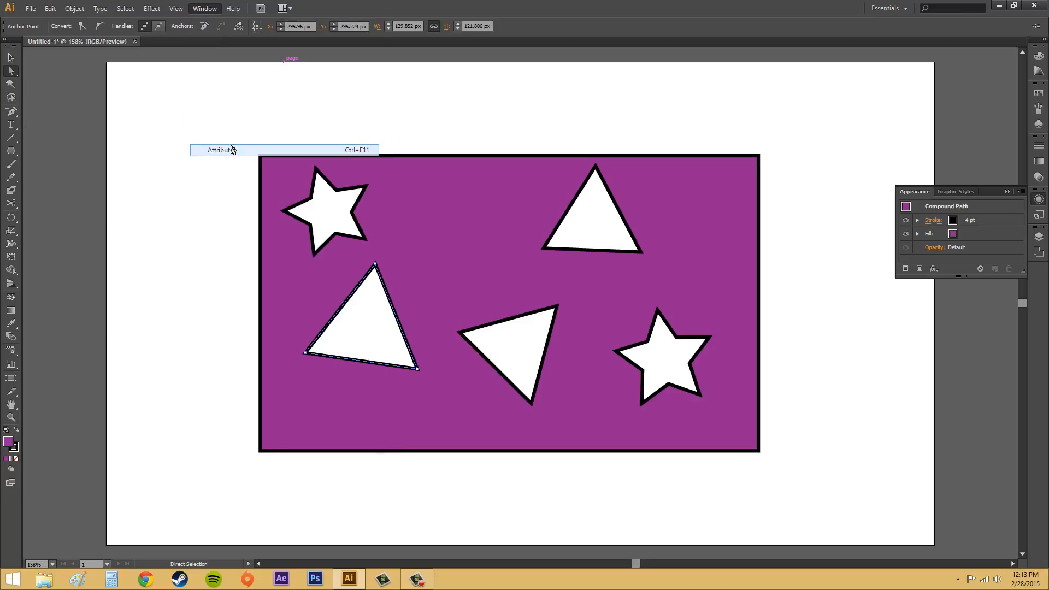
Step: Close the Appearance panel and toggle the Attributes panel's options display
click(1005, 192)
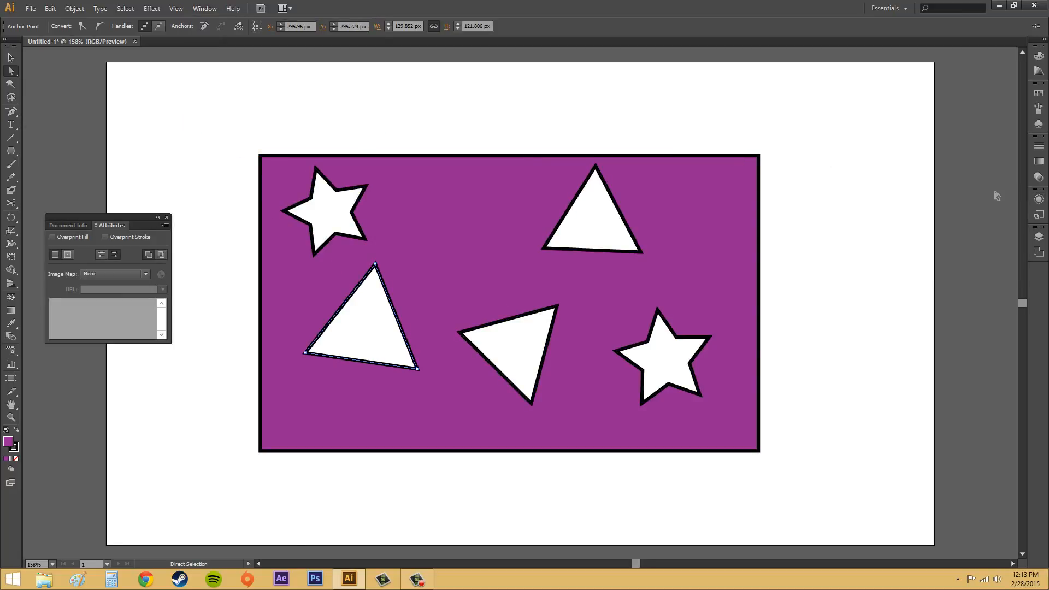
click(165, 225)
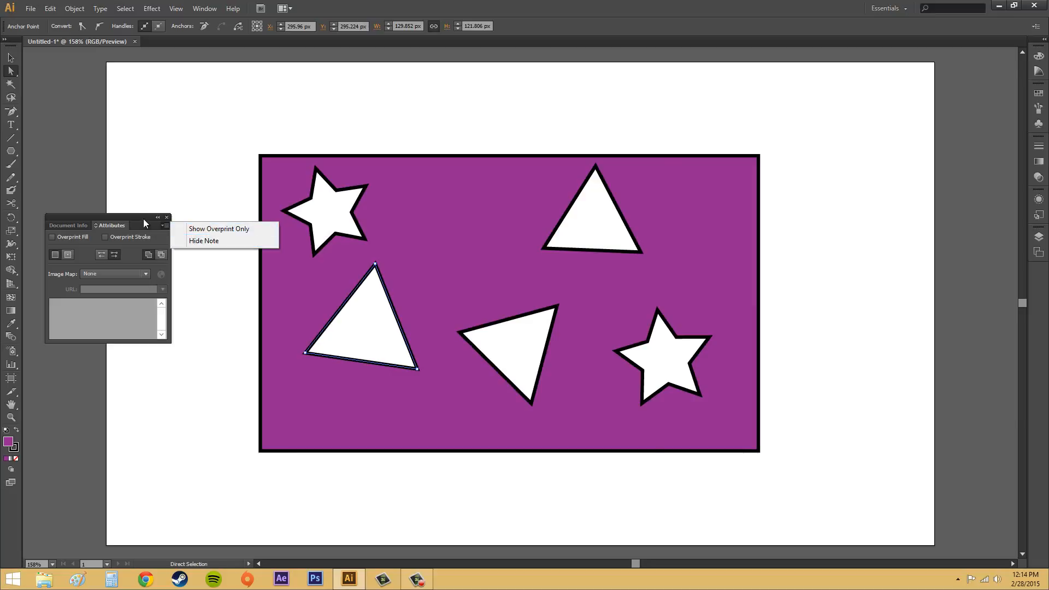
click(188, 229)
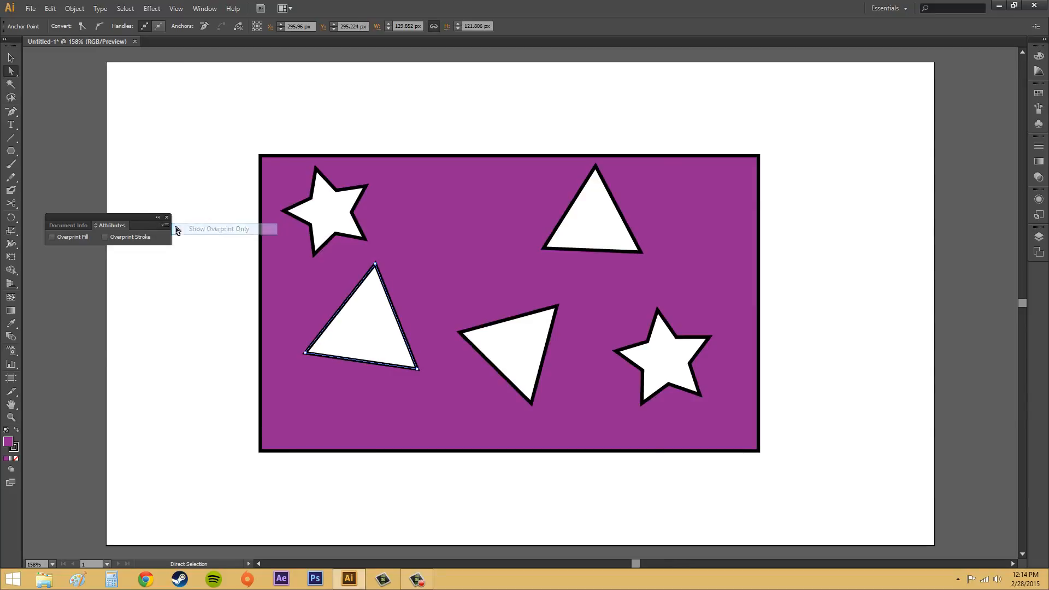
click(165, 225)
click(203, 231)
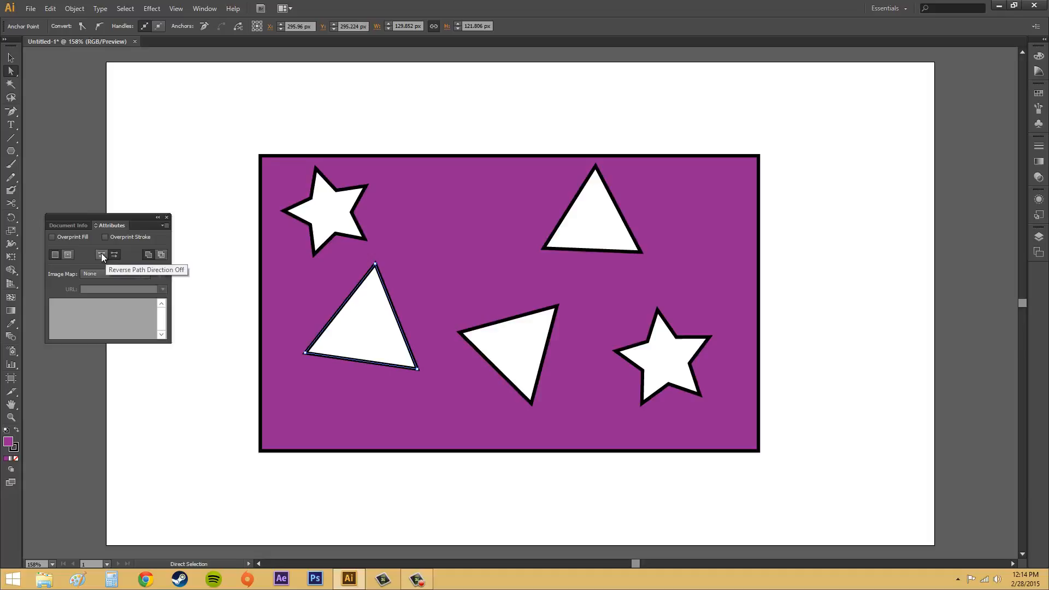
Step: Set Reverse Path Direction Off for the left triangle so it fills instead of cutting a hole
click(101, 254)
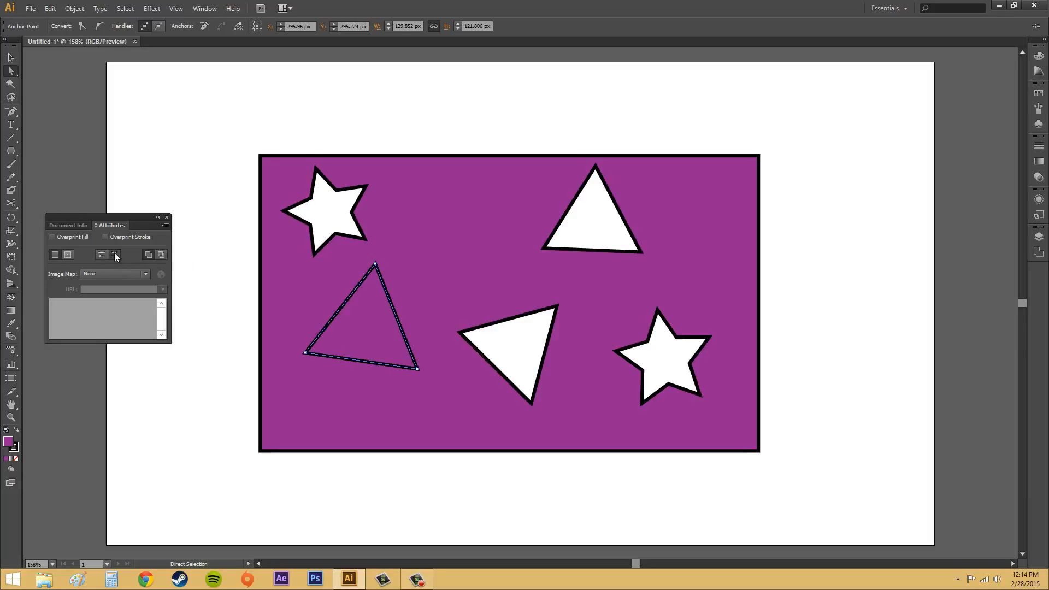
click(115, 255)
click(104, 253)
Step: Select all paths and apply Reverse Path Direction Off to every shape
key(ctrl+a)
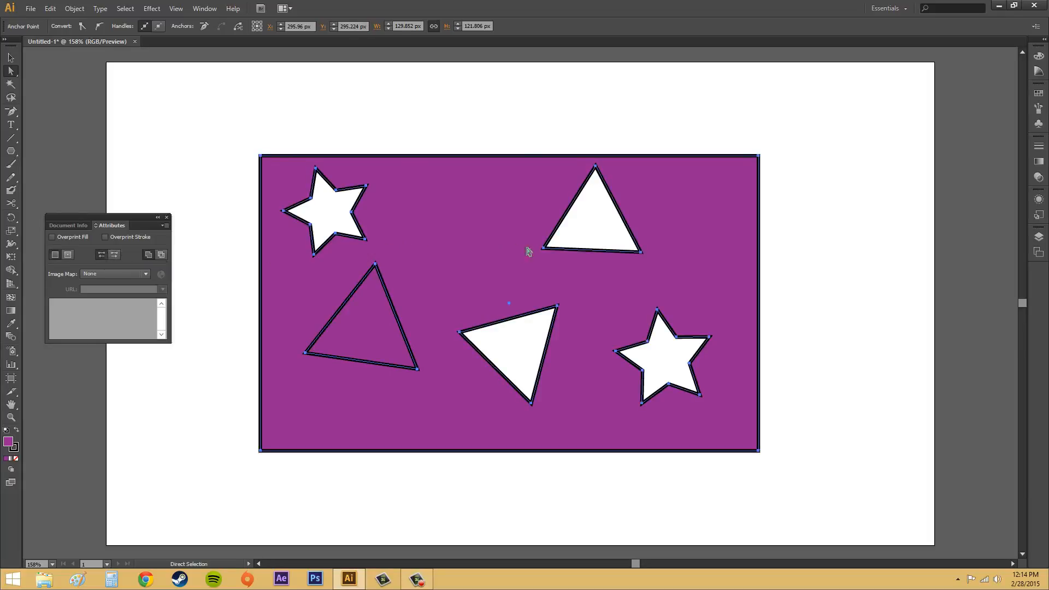
click(101, 255)
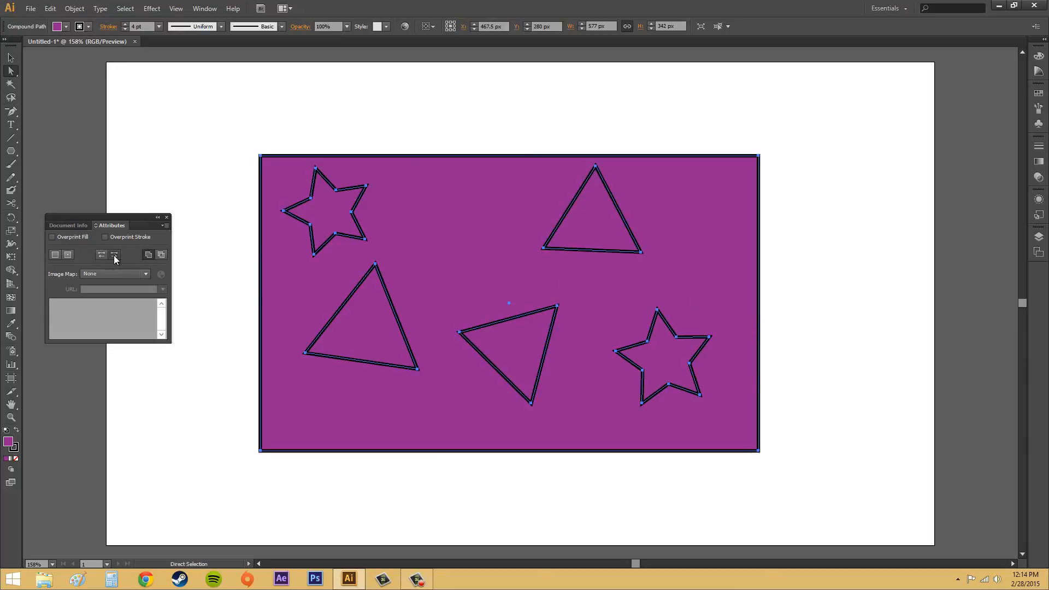
Step: Select the lower middle triangle and toggle its reverse path direction on and off
click(824, 296)
click(546, 345)
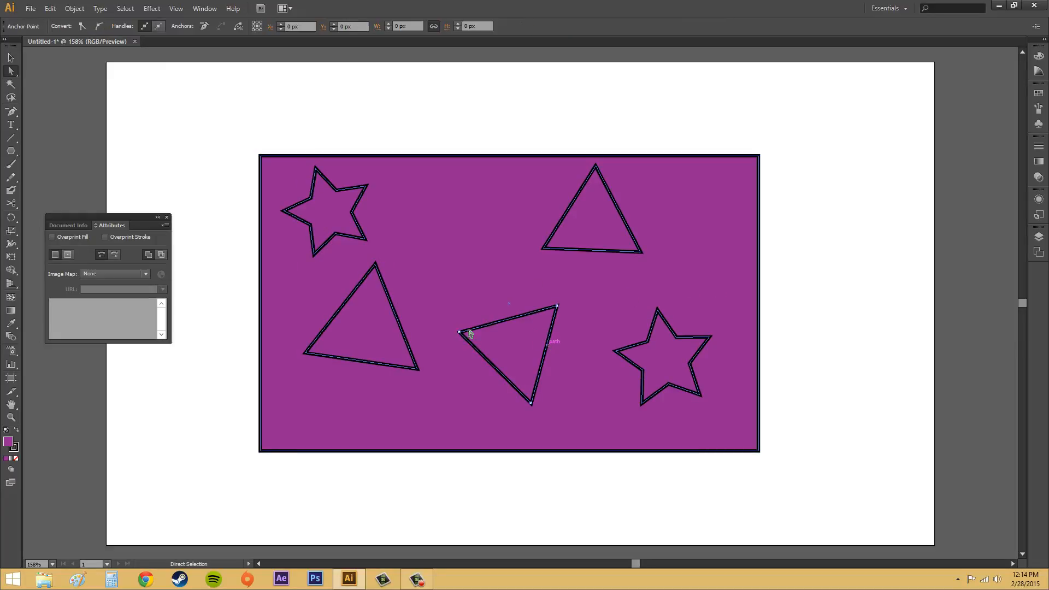
click(111, 254)
click(104, 253)
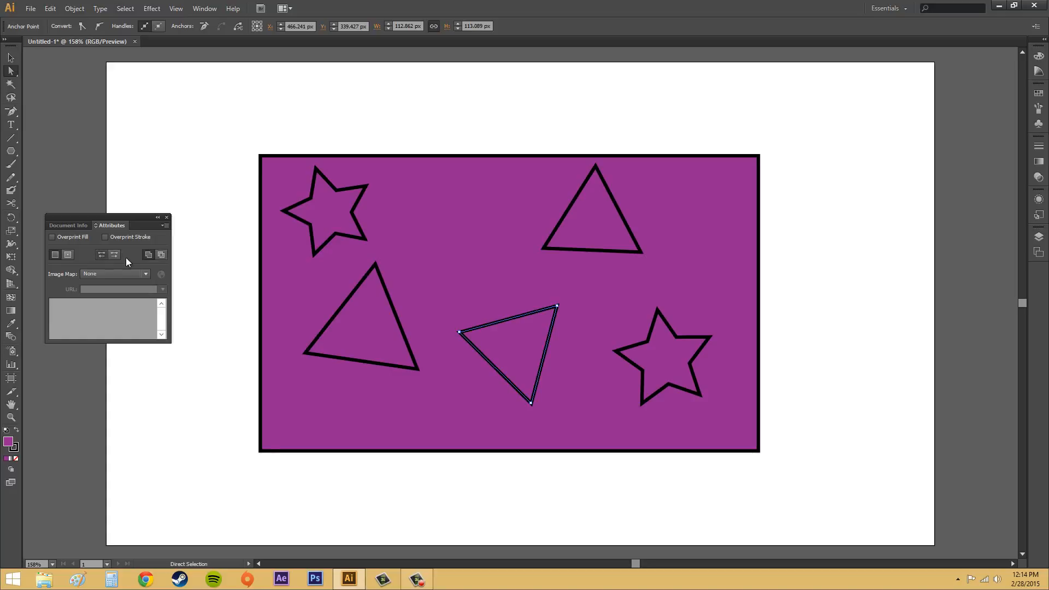
Step: Deselect everything and close the Attributes panel
click(810, 244)
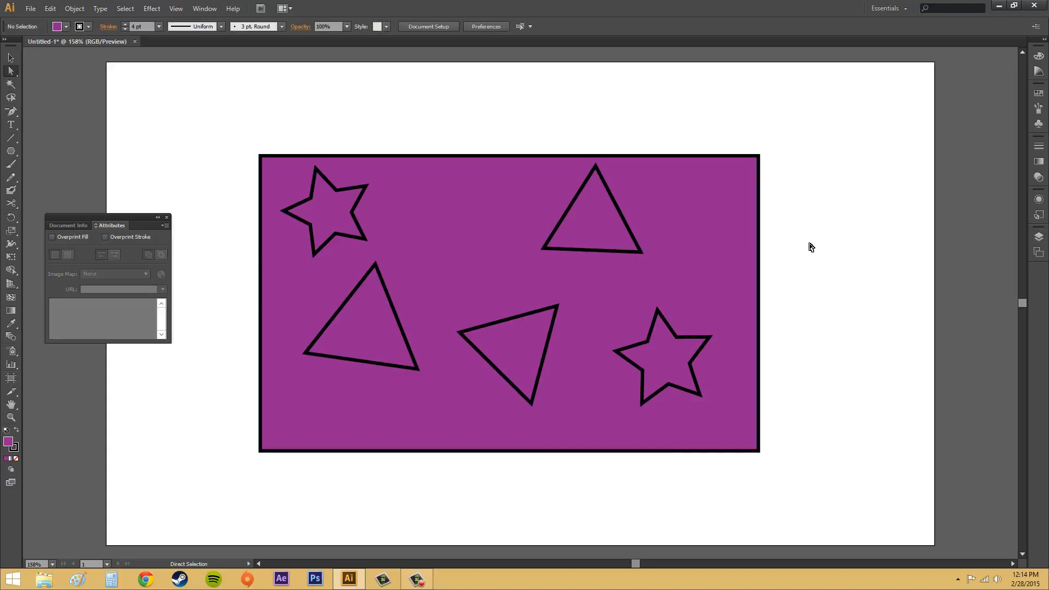
click(167, 217)
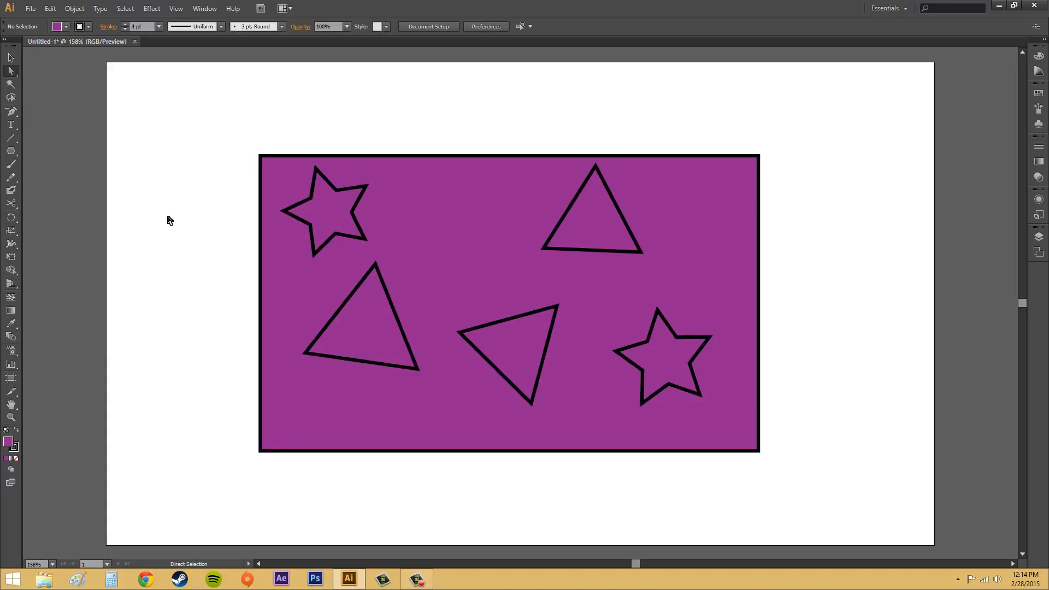
Step: Open the Attributes panel, select all paths, and set Reverse Path Direction Off
click(517, 334)
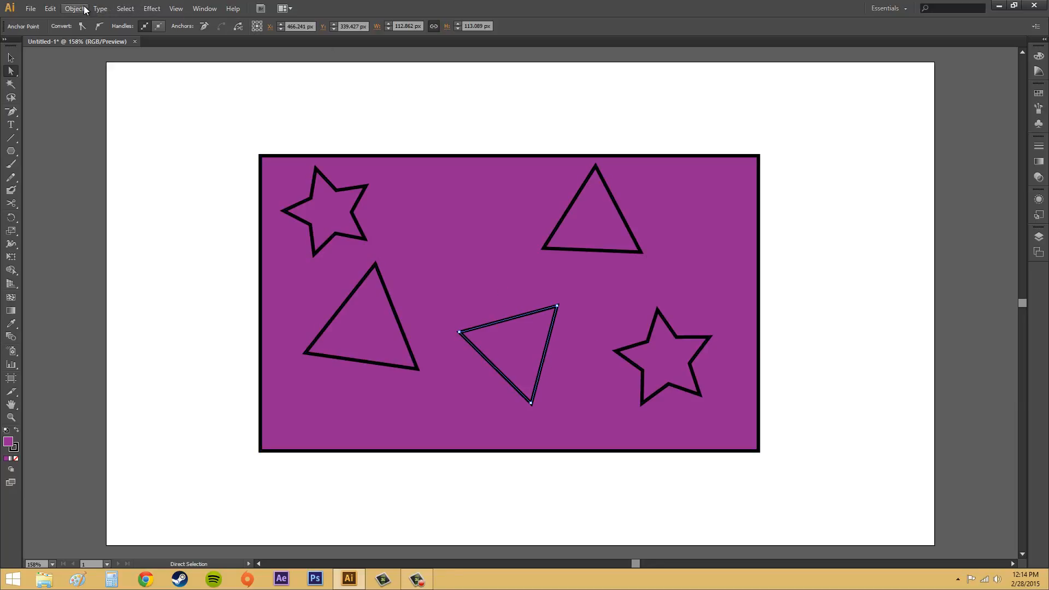
click(205, 9)
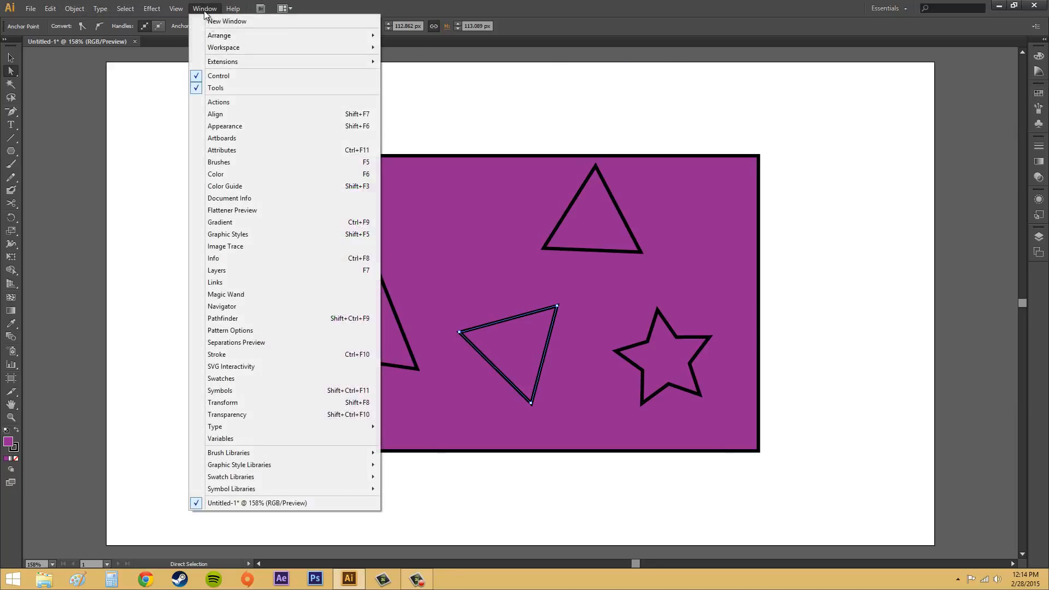
click(227, 150)
click(313, 178)
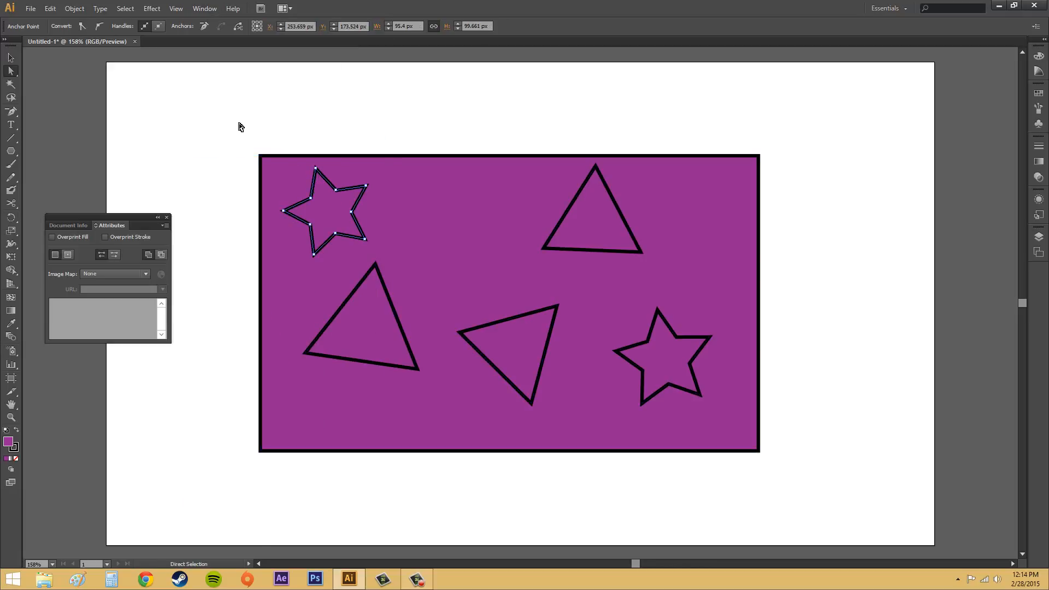
drag(228, 116, 811, 472)
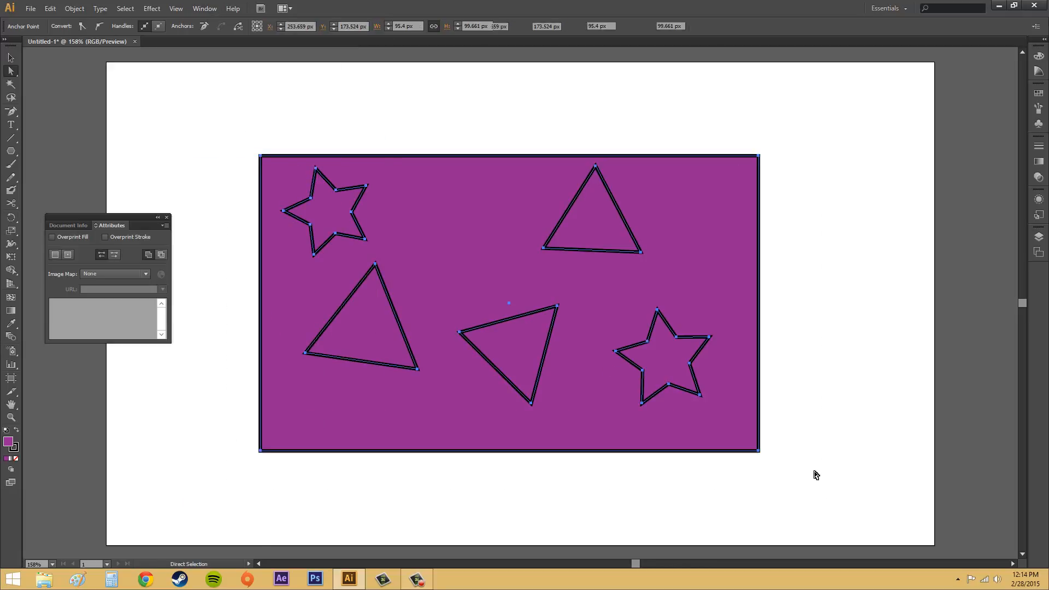
click(105, 255)
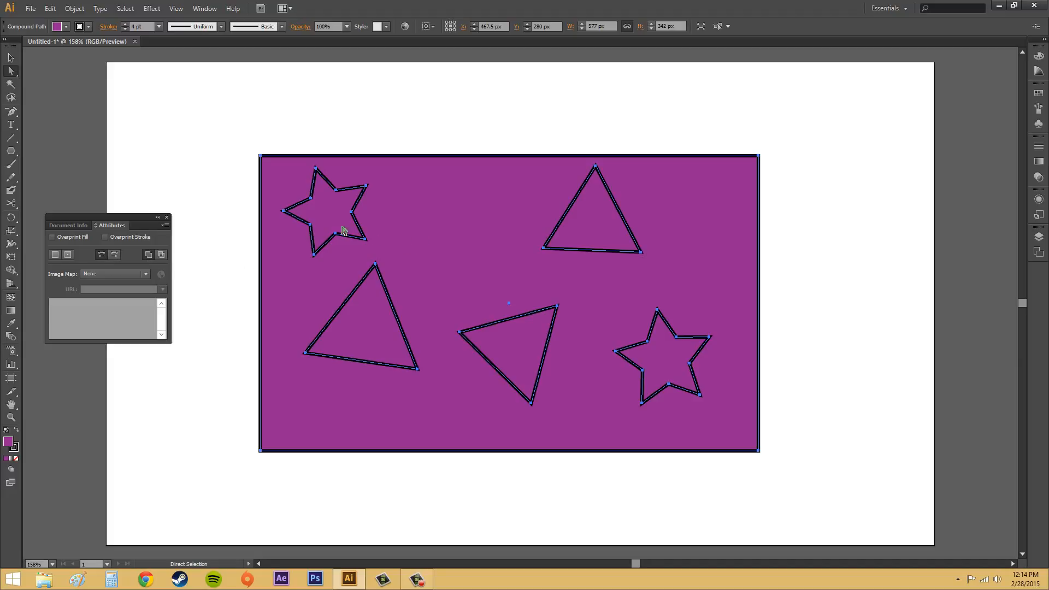
Step: Select the two stars and three triangles and set Reverse Path Direction On for them
drag(449, 219, 452, 219)
click(413, 137)
click(363, 226)
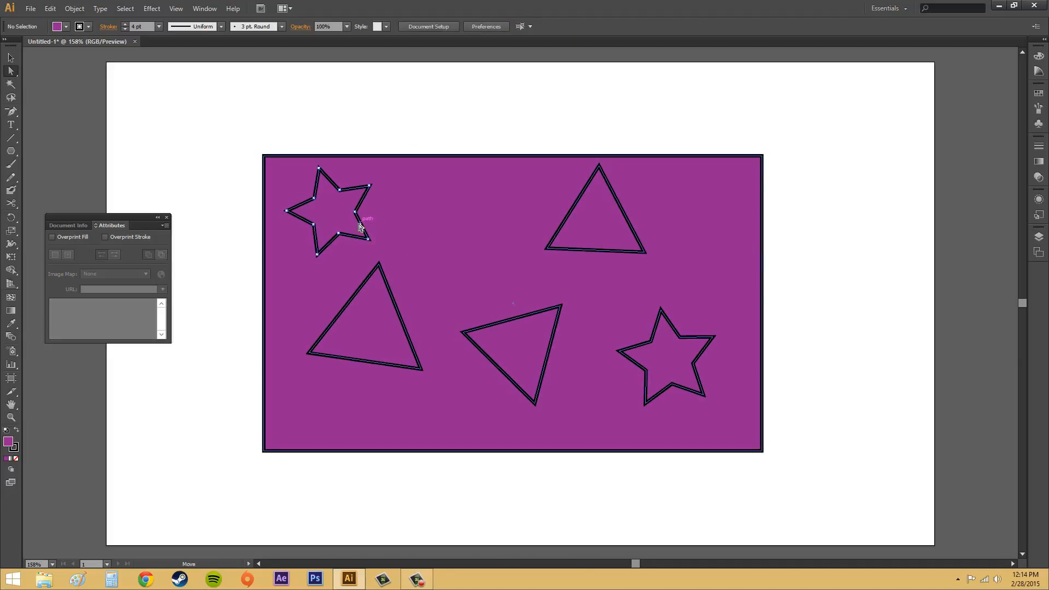
shift+click(533, 315)
shift+click(596, 250)
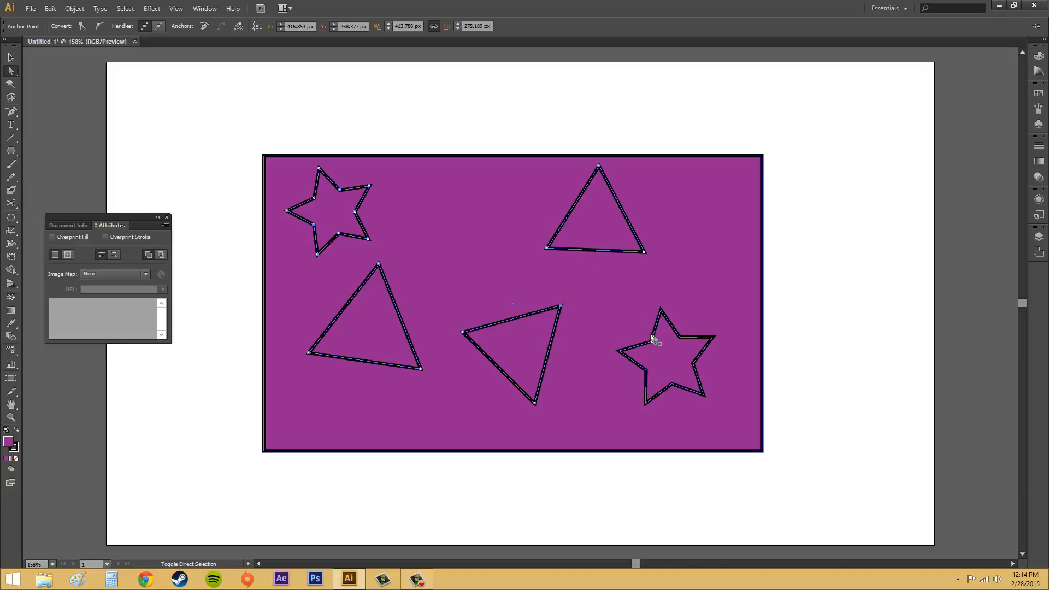
shift+click(642, 338)
click(115, 254)
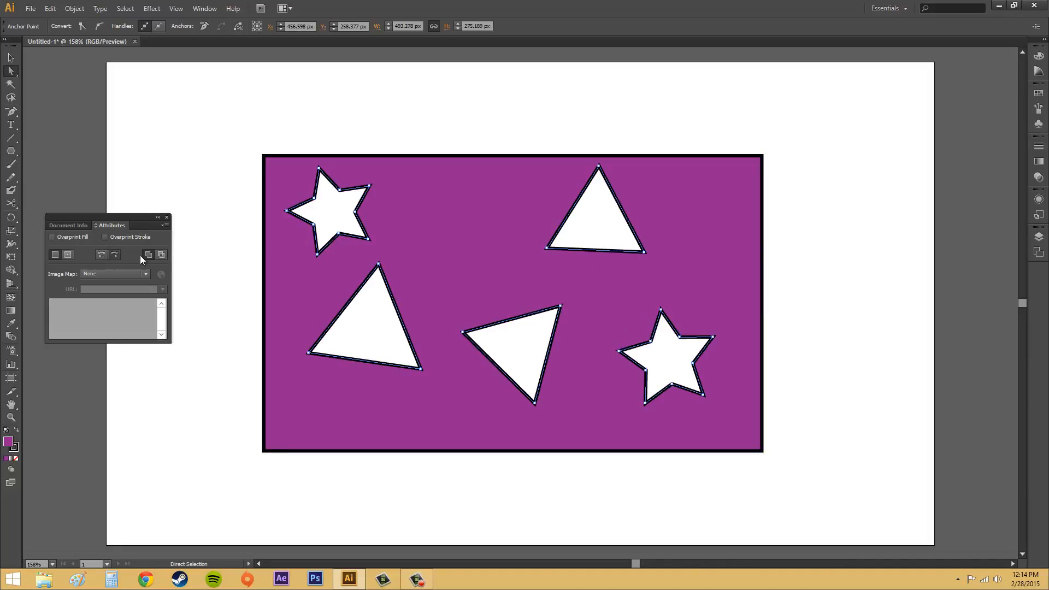
Step: Clear the selection and close the Attributes panel
click(850, 233)
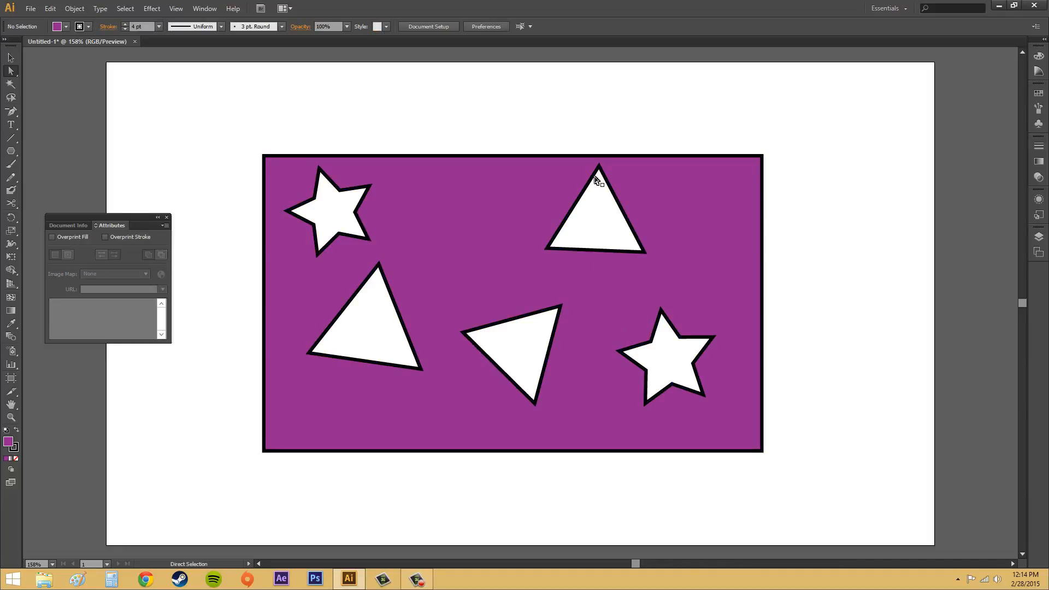
click(167, 218)
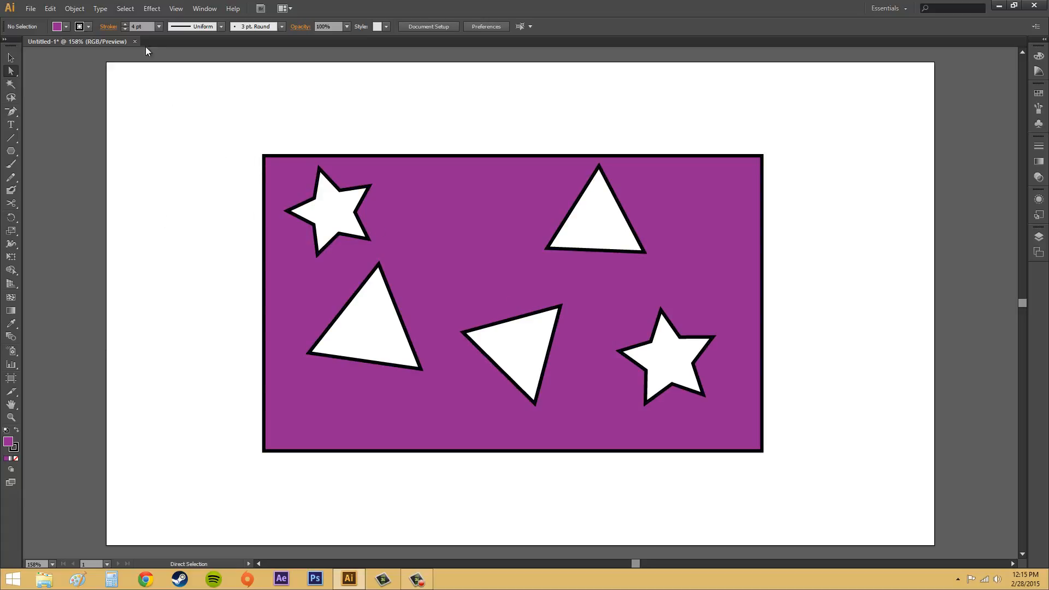
click(551, 340)
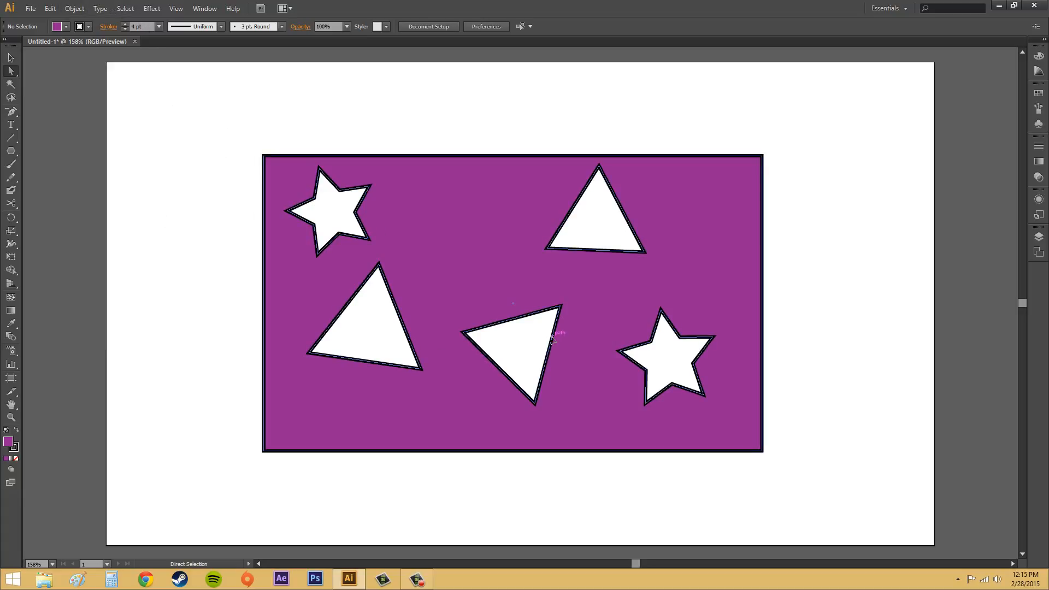
click(77, 9)
mouse_move(110, 333)
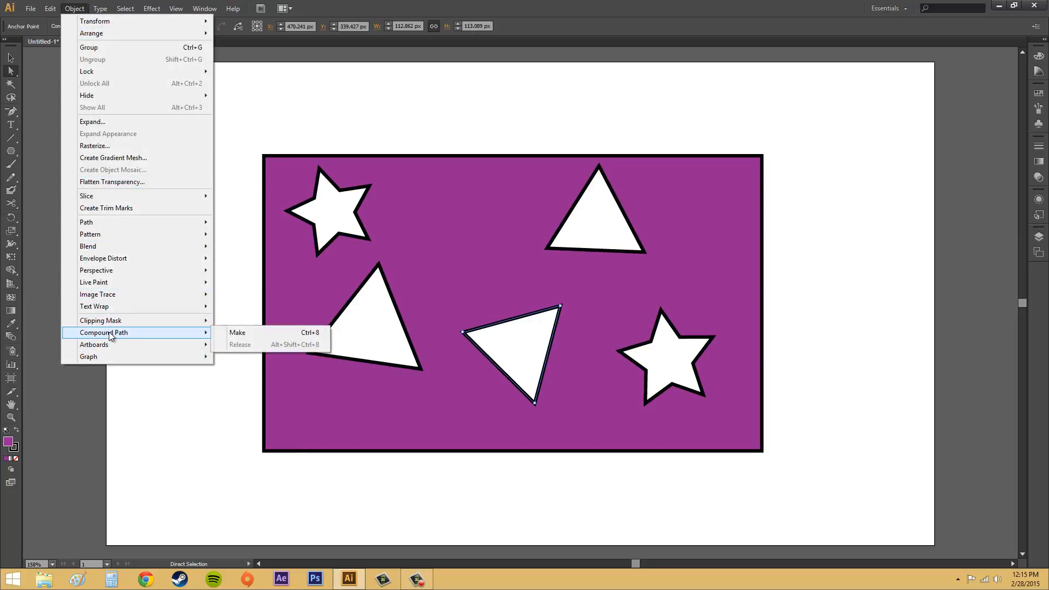
click(592, 233)
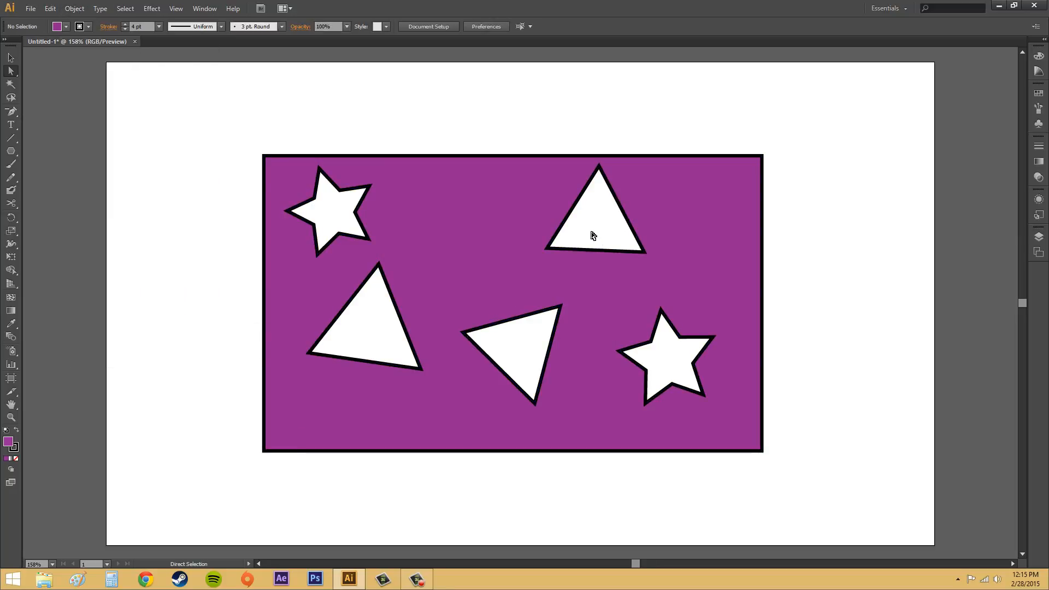
Step: Select the compound path, release it, and deselect with the Selection tool
click(386, 158)
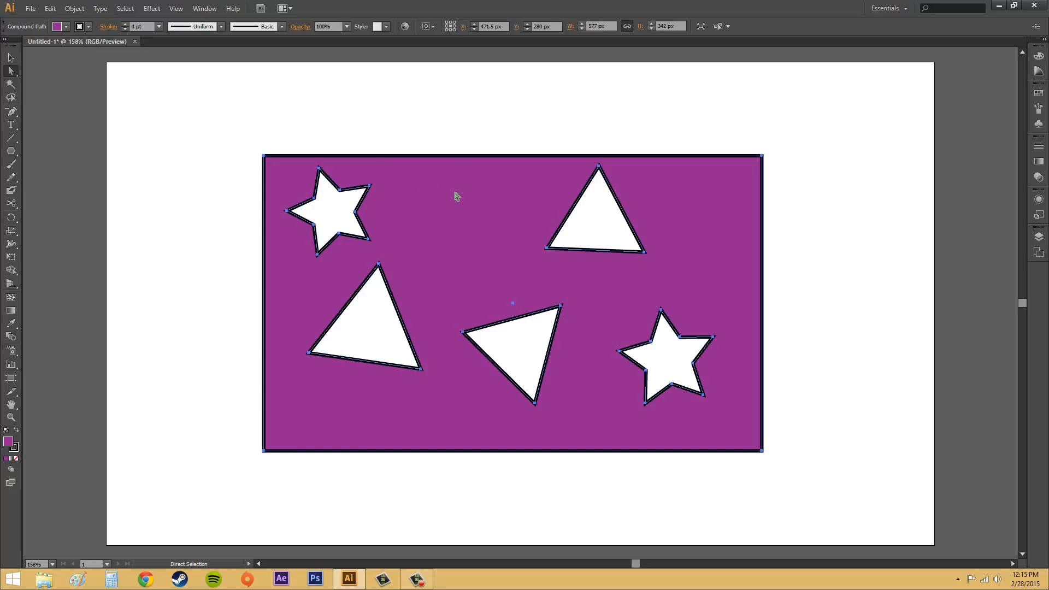
click(75, 8)
mouse_move(96, 335)
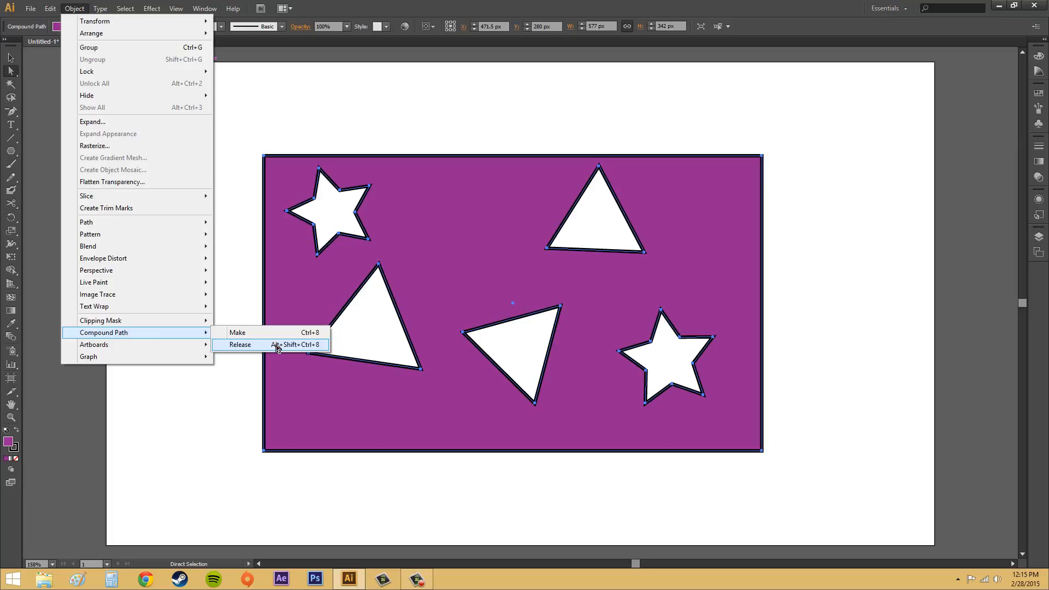
click(277, 345)
click(11, 58)
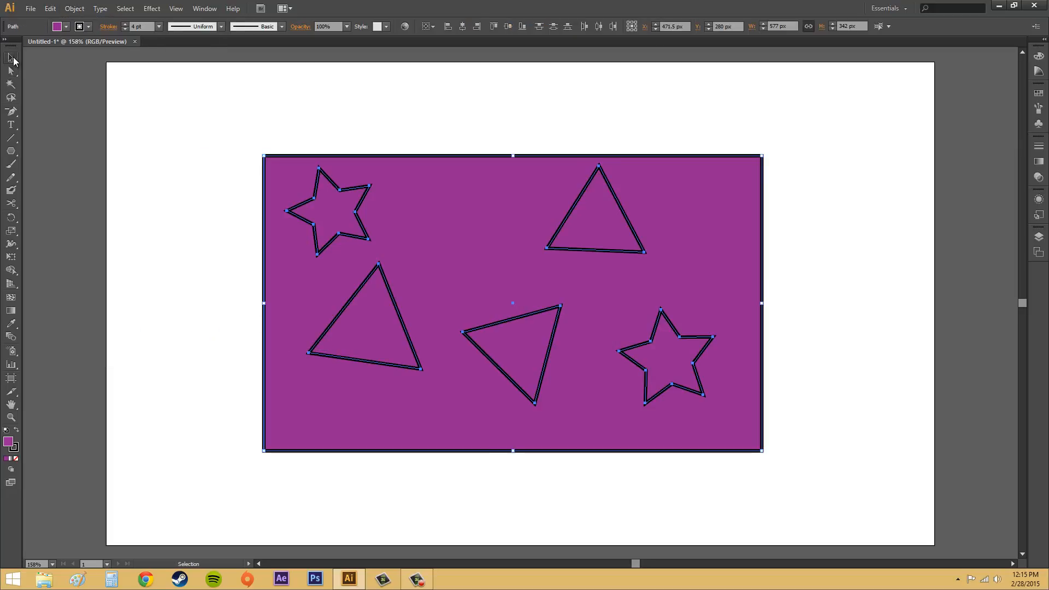
click(843, 245)
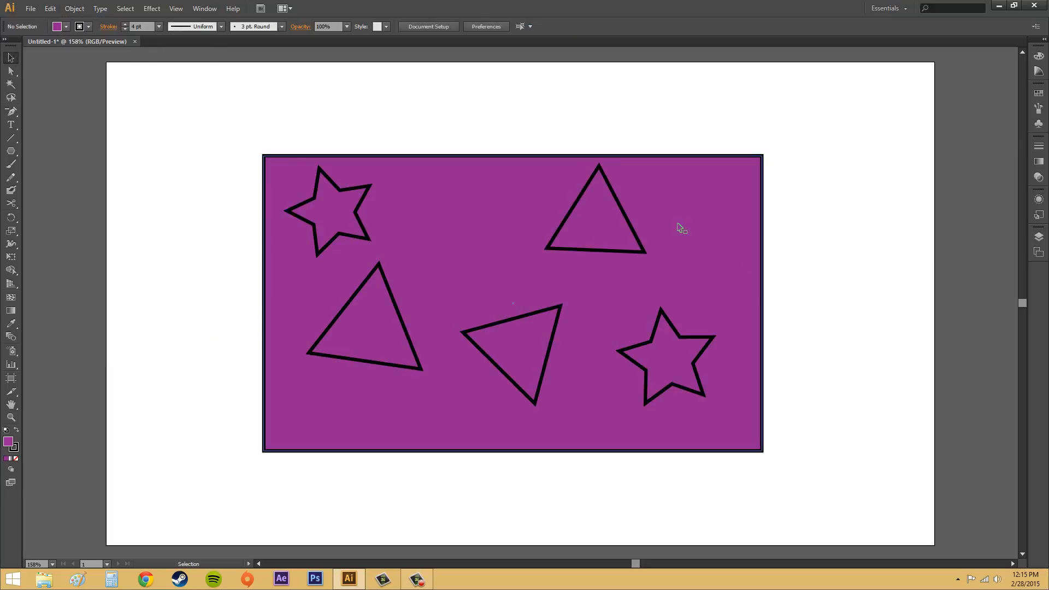
Step: Move the upper-right triangle outside the rectangle and undo the move
click(628, 221)
double_click(628, 221)
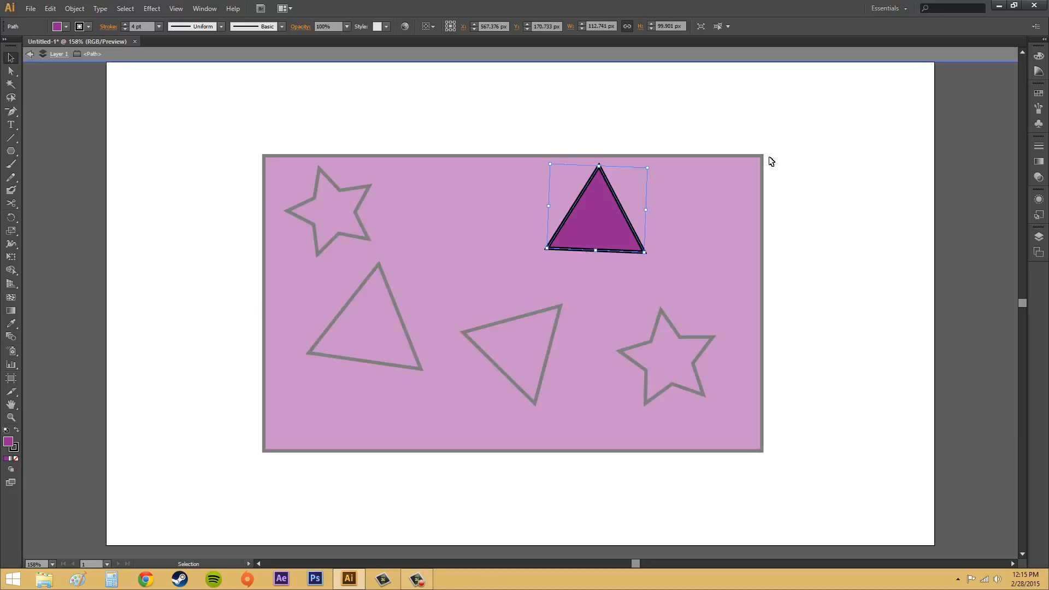
key(Escape)
drag(644, 210, 902, 160)
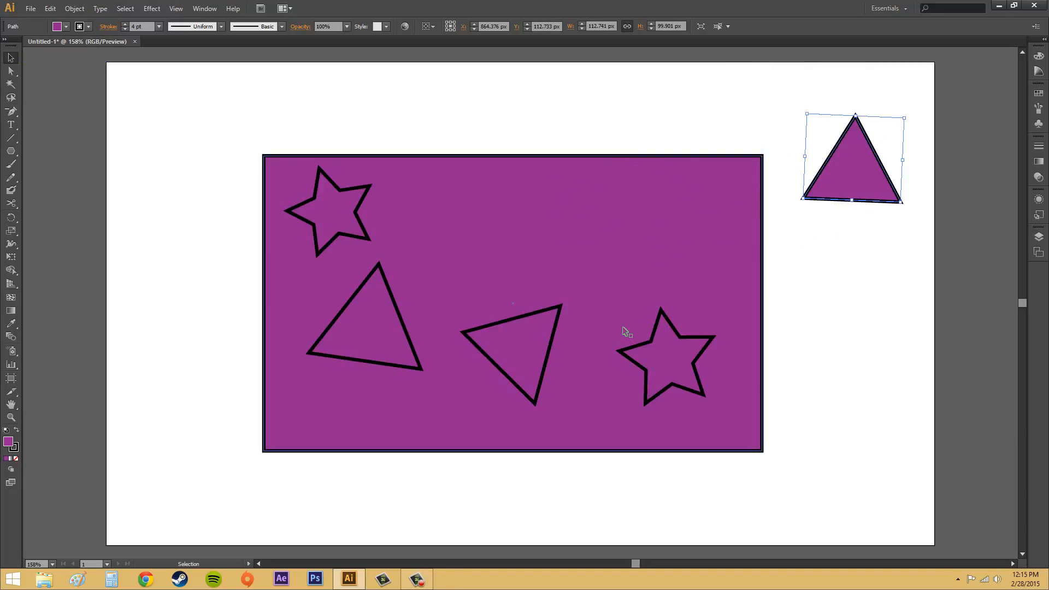
key(ctrl+z)
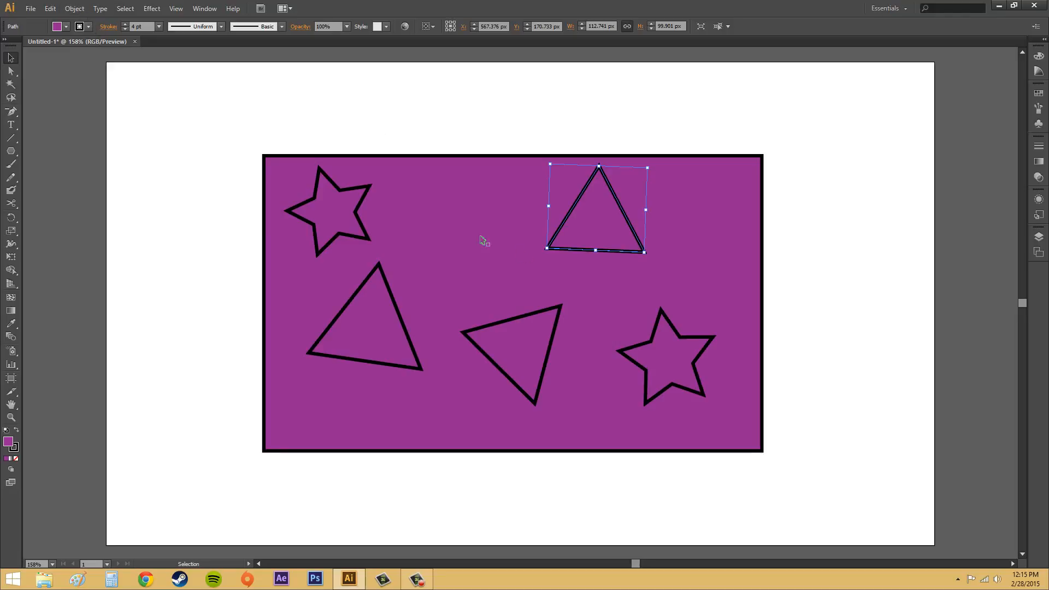
click(77, 8)
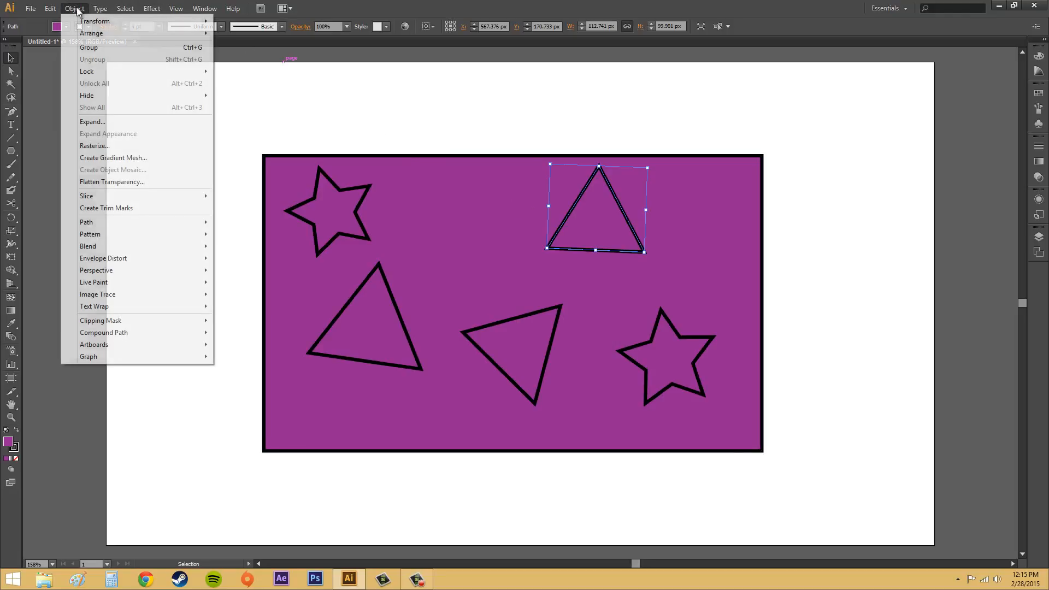
mouse_move(168, 333)
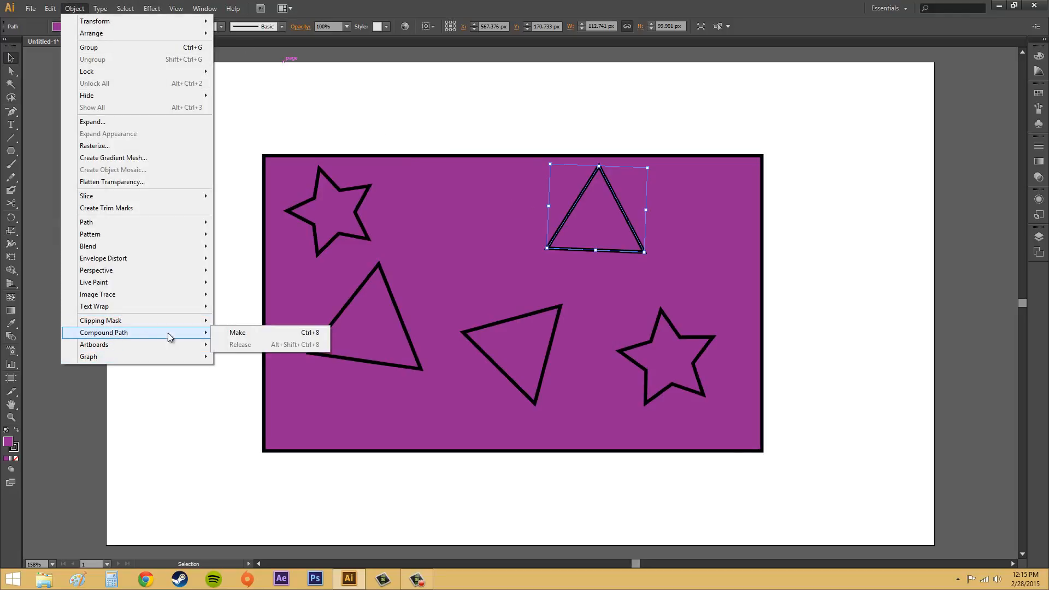
click(869, 257)
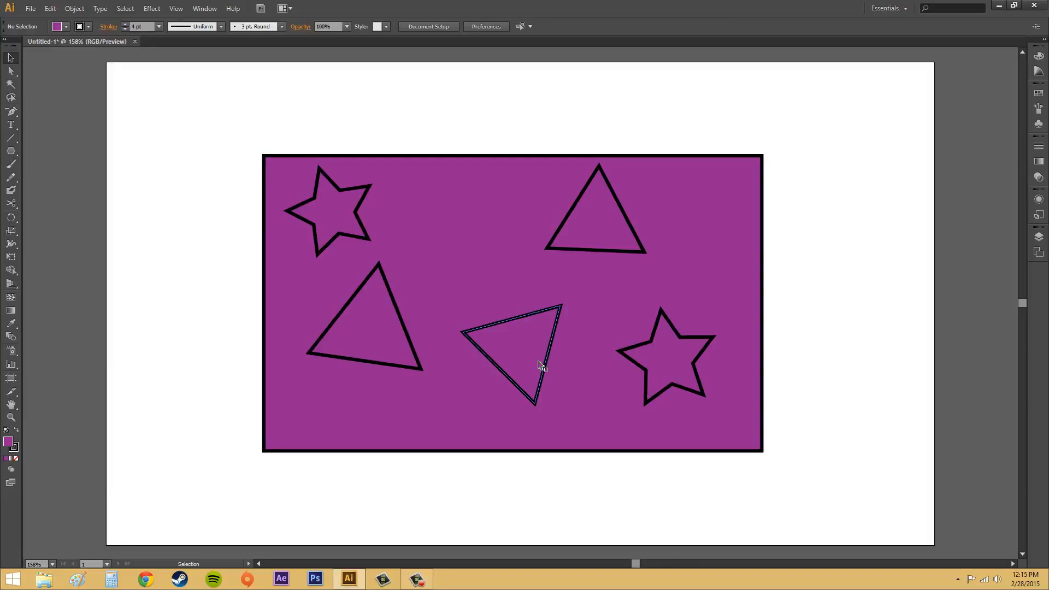
Step: Outline the stroke of the lower middle triangle
click(508, 324)
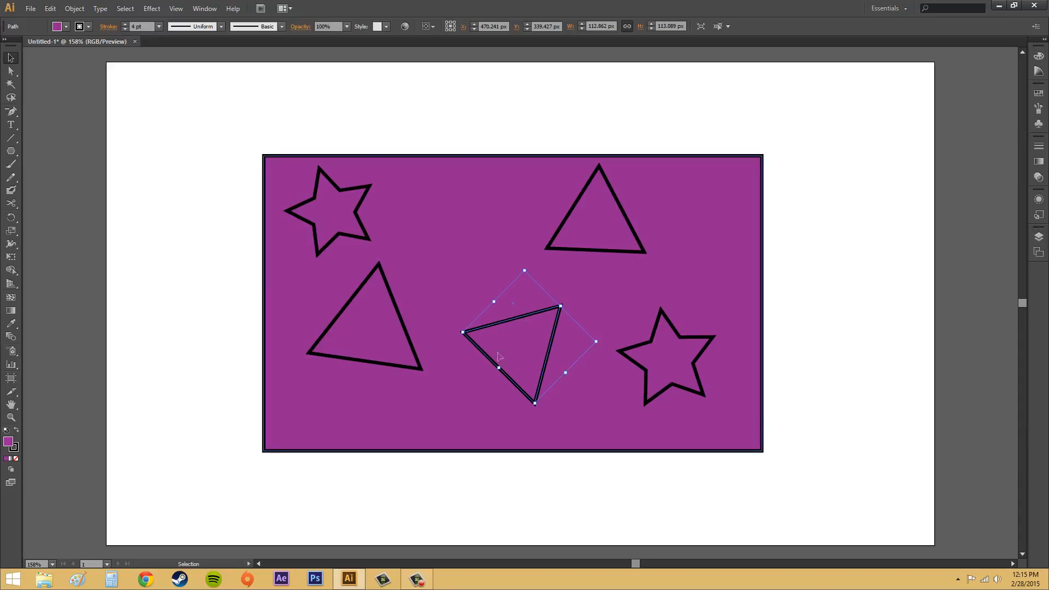
click(74, 8)
mouse_move(85, 222)
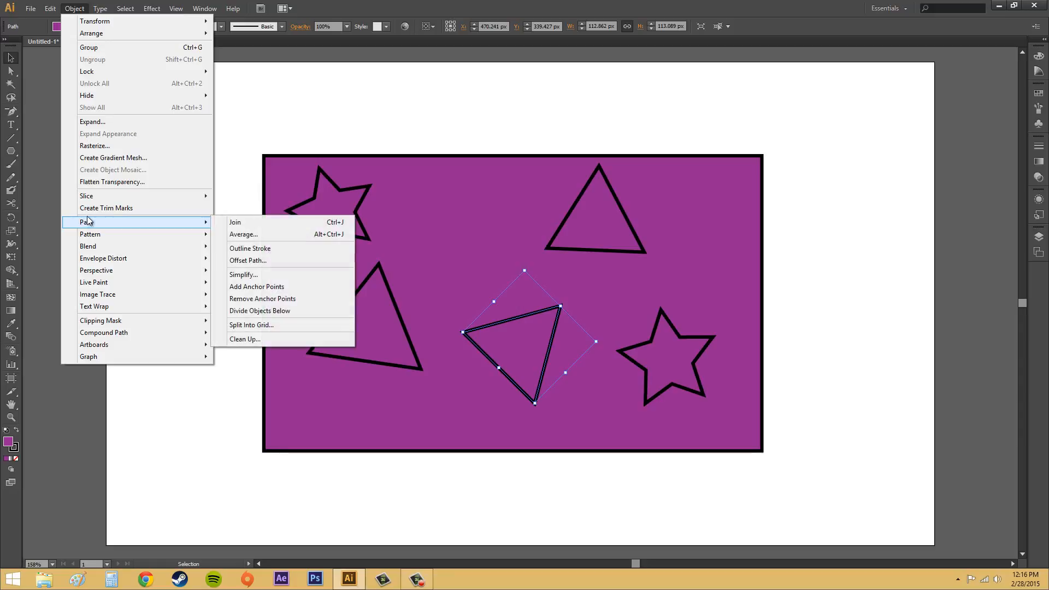
click(262, 253)
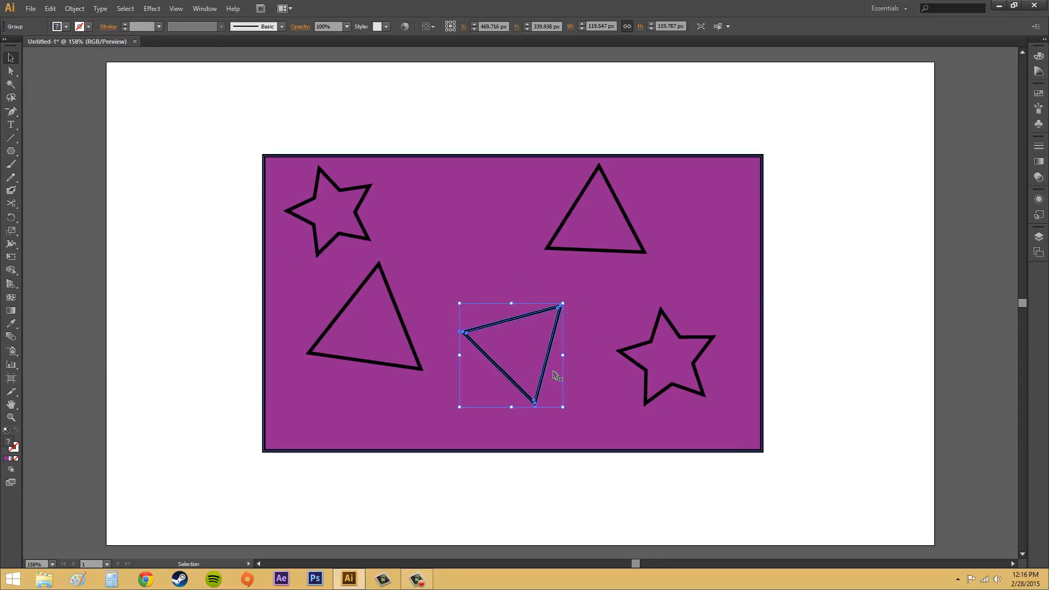
Step: Add the rectangle to the selection and make a compound path from both
shift+click(456, 167)
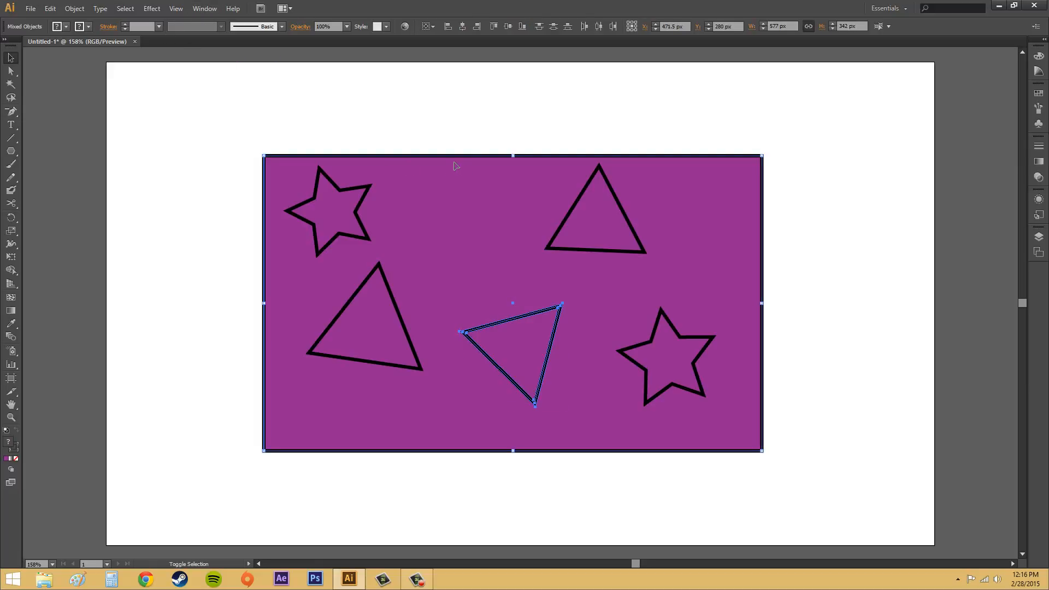
click(76, 9)
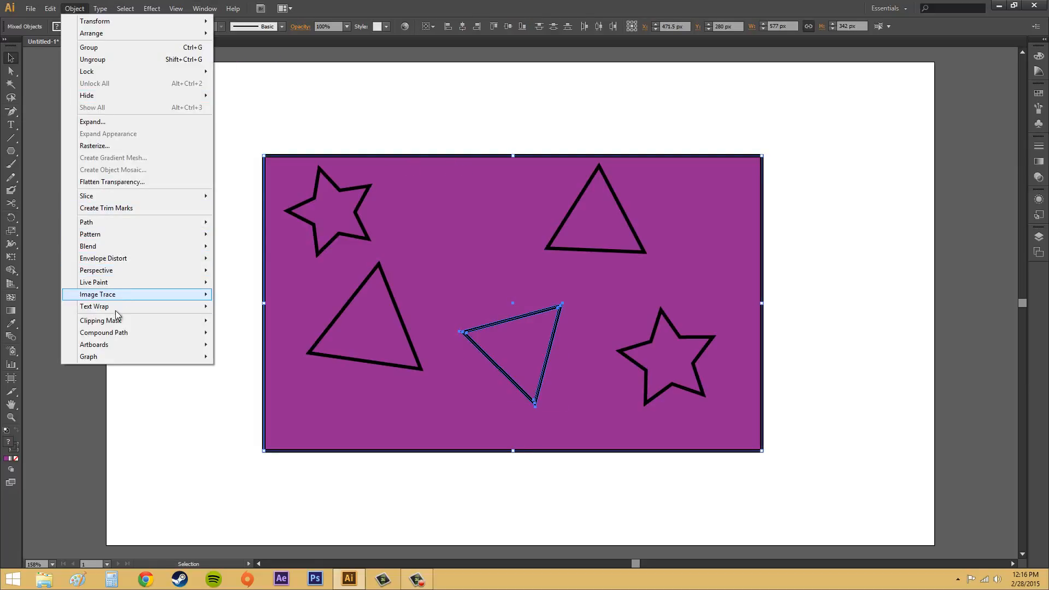
mouse_move(123, 333)
click(240, 333)
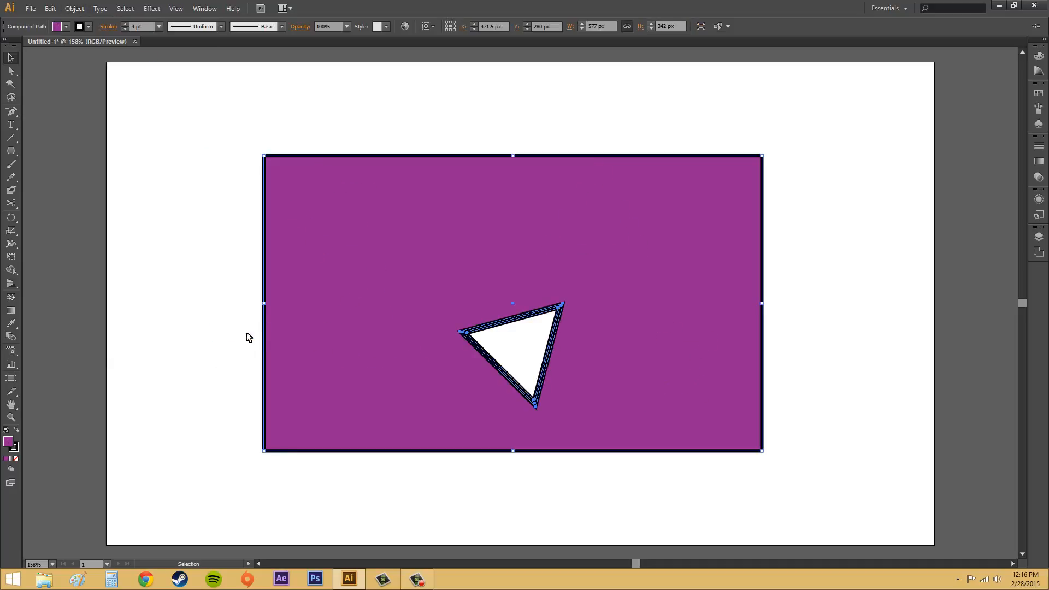
Step: Select and deselect the new compound path to inspect it
click(853, 180)
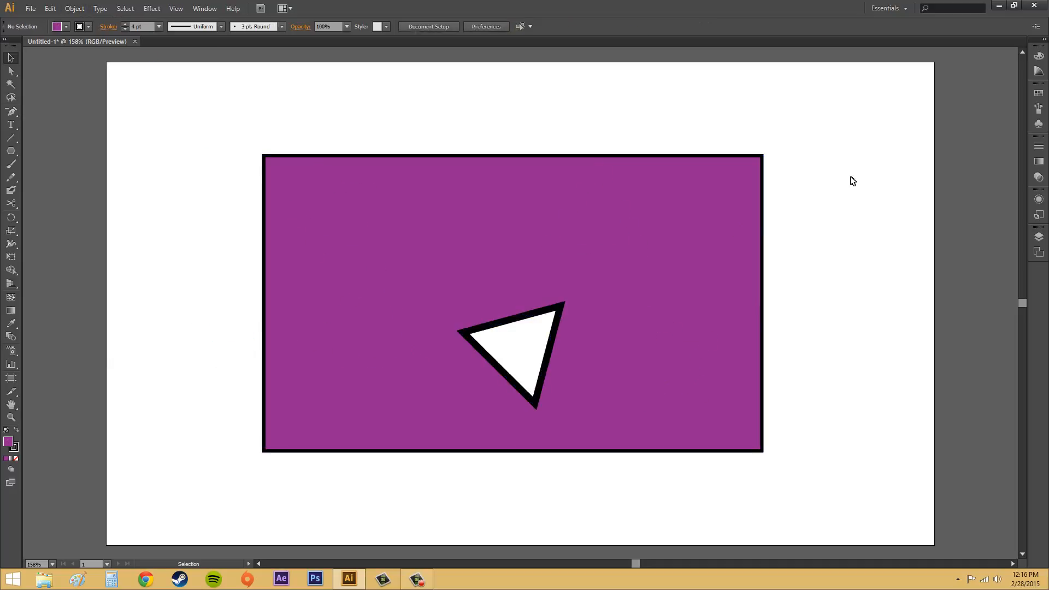
click(526, 318)
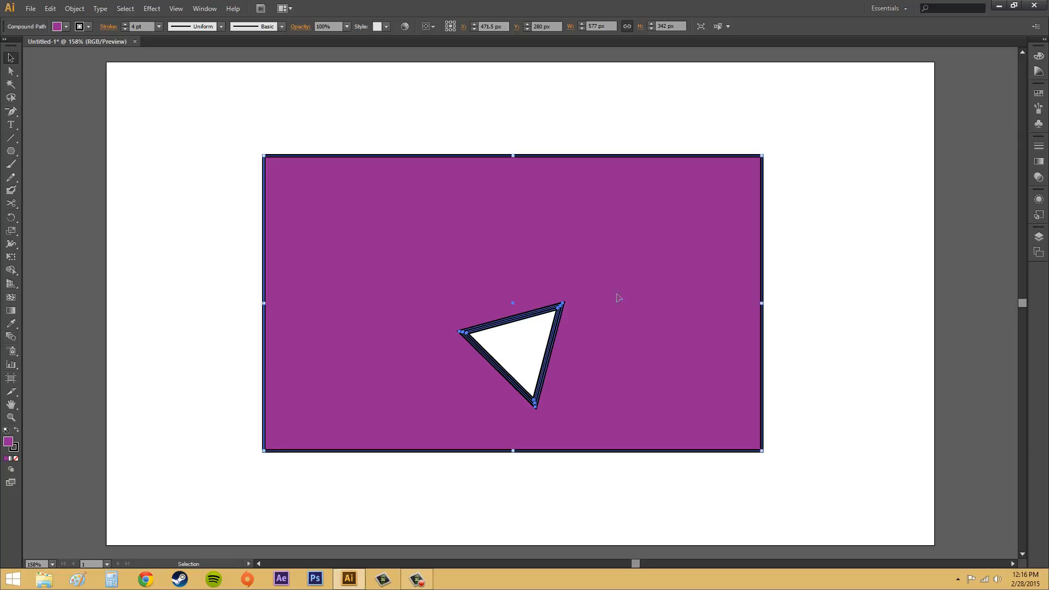
click(856, 353)
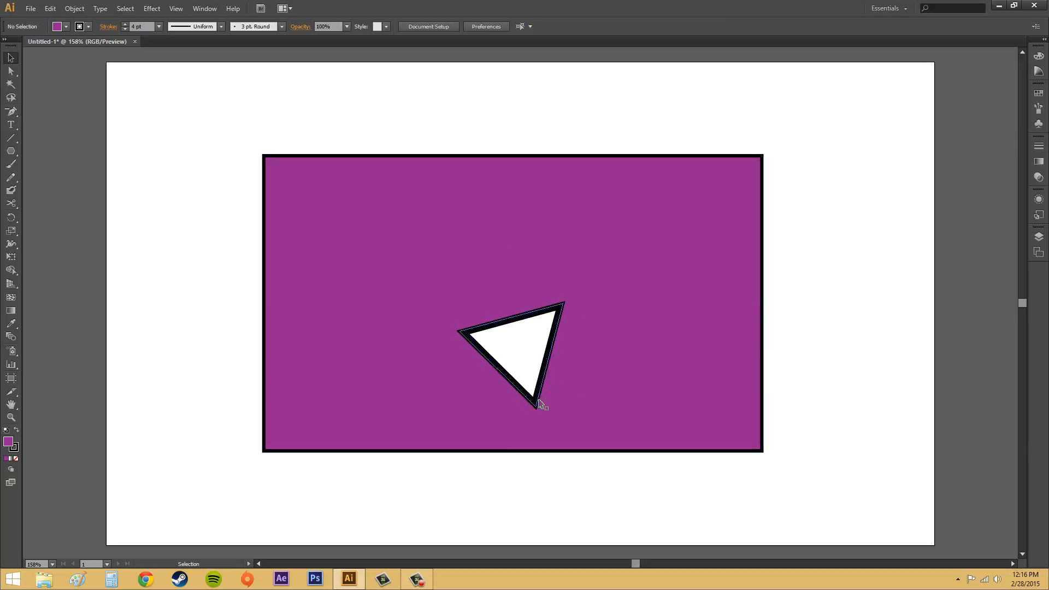
click(384, 243)
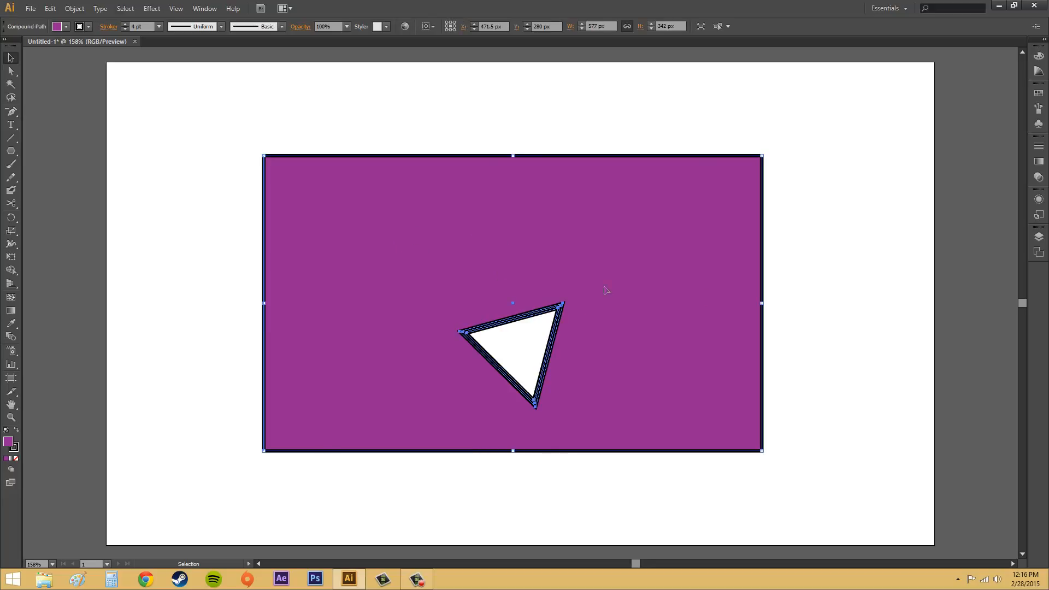
click(831, 287)
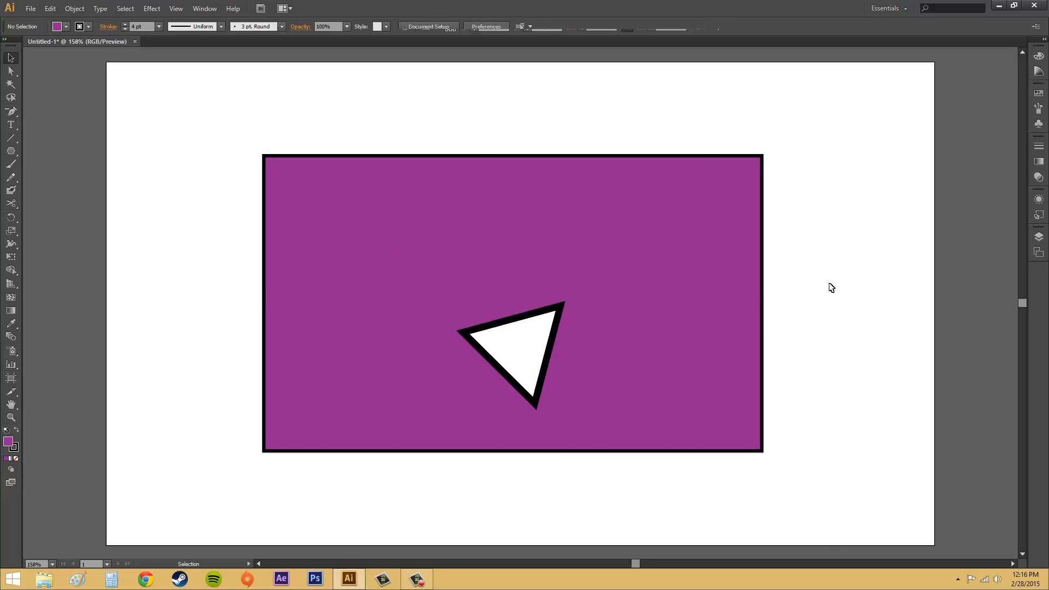
click(485, 331)
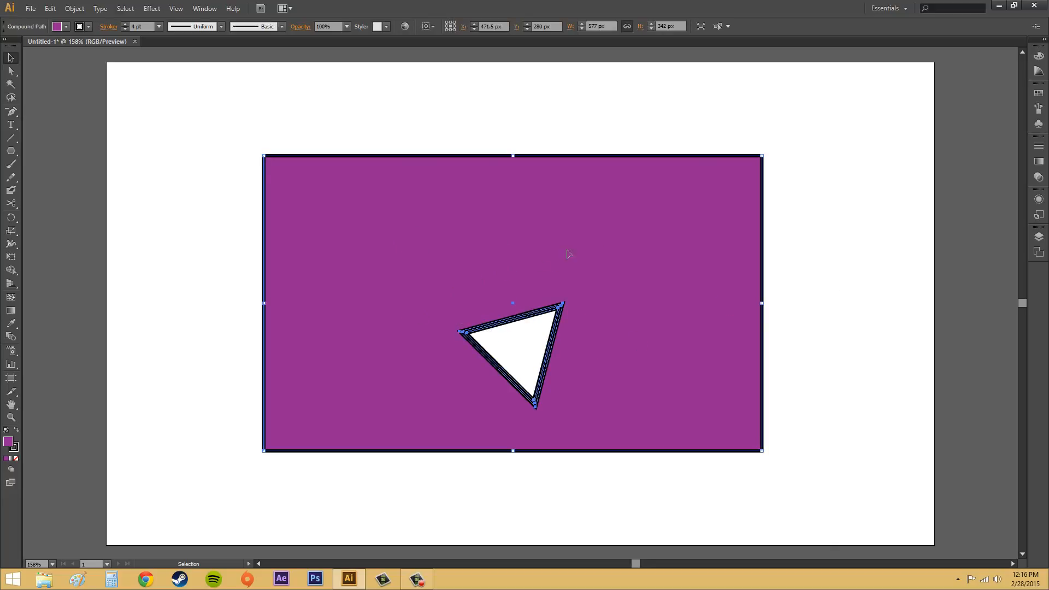
Step: Move the compound path around, then undo every change back to the original separate shapes
drag(561, 220, 812, 266)
drag(668, 253, 313, 218)
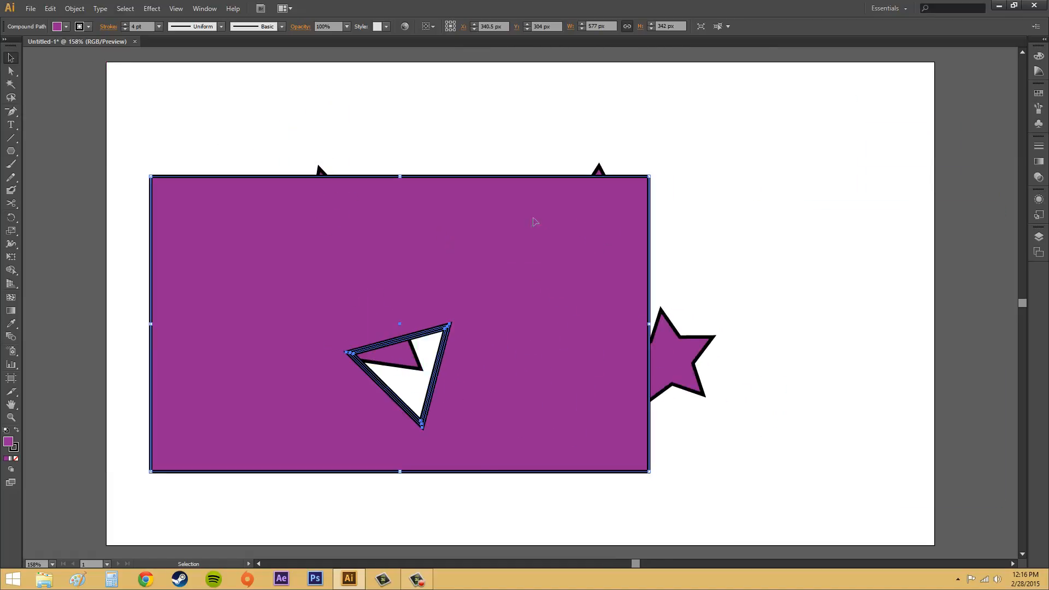
drag(535, 220, 676, 181)
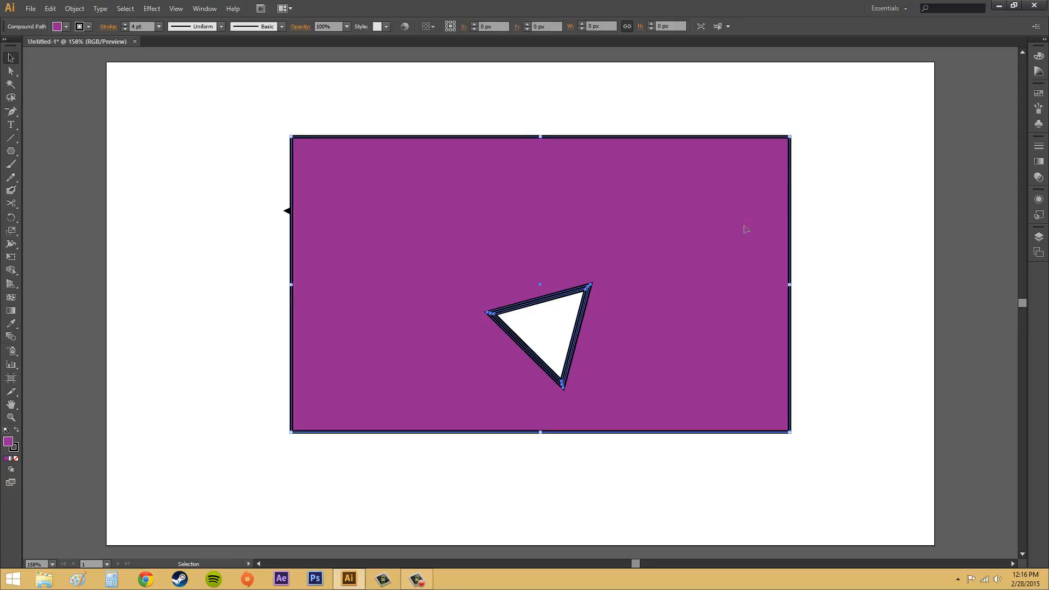
key(ctrl+z)
key(ctrl+z)
key(ctrl+z)
key(ctrl+z)
key(ctrl+z)
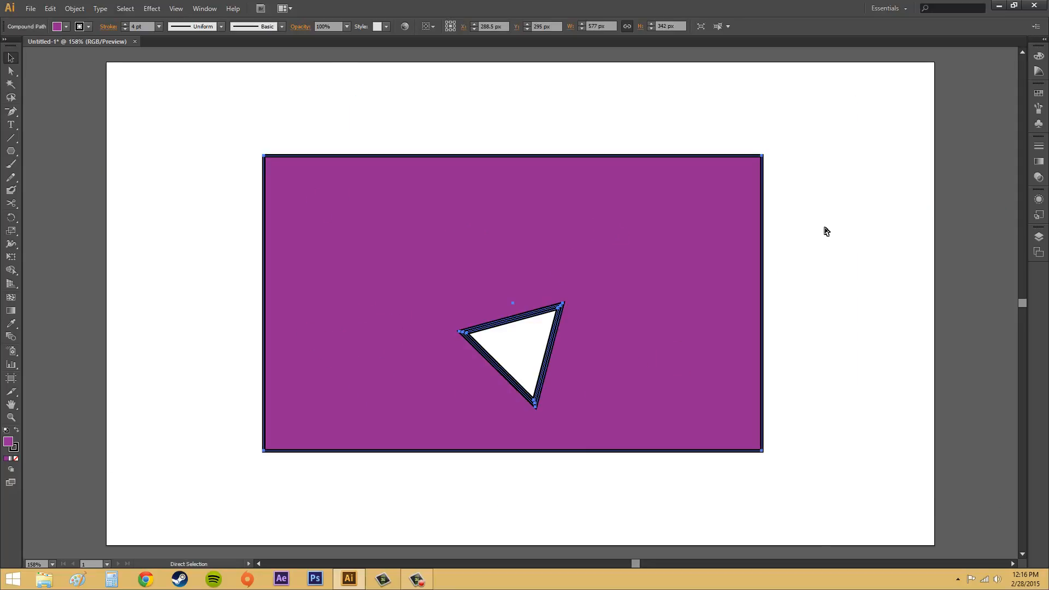
key(ctrl+z)
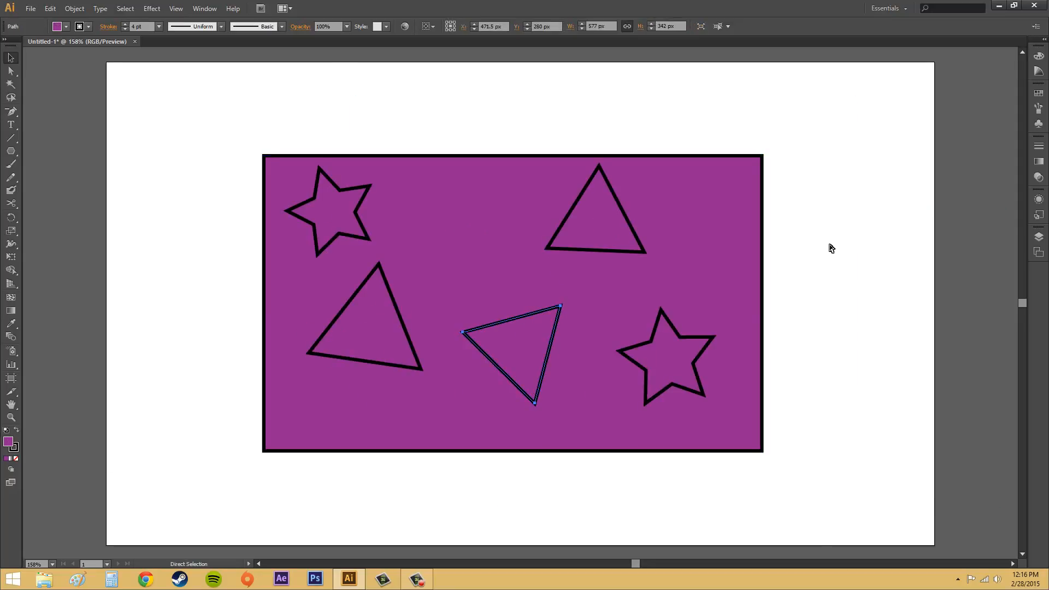
click(831, 248)
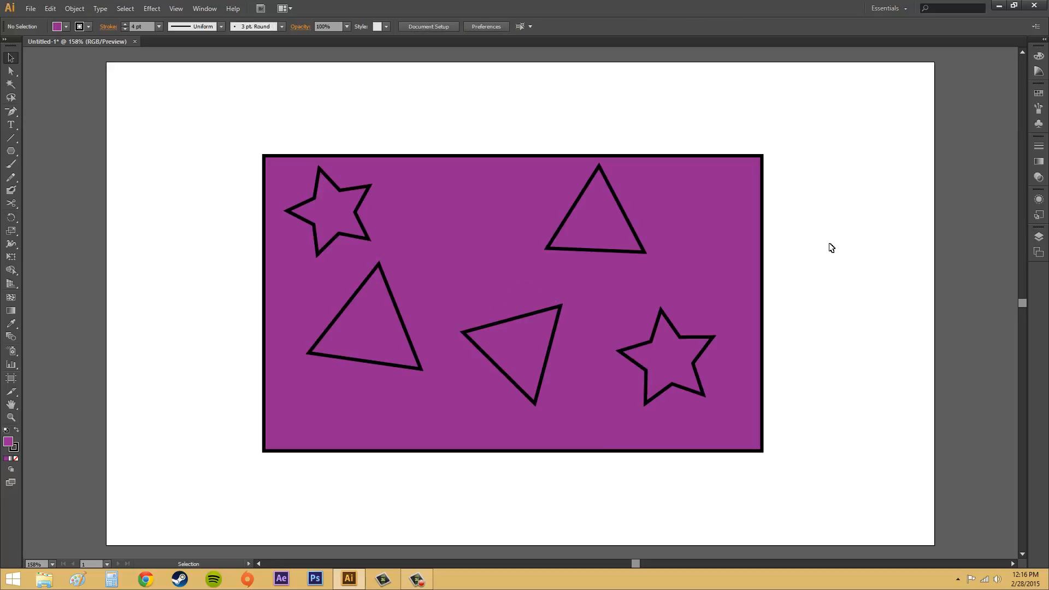